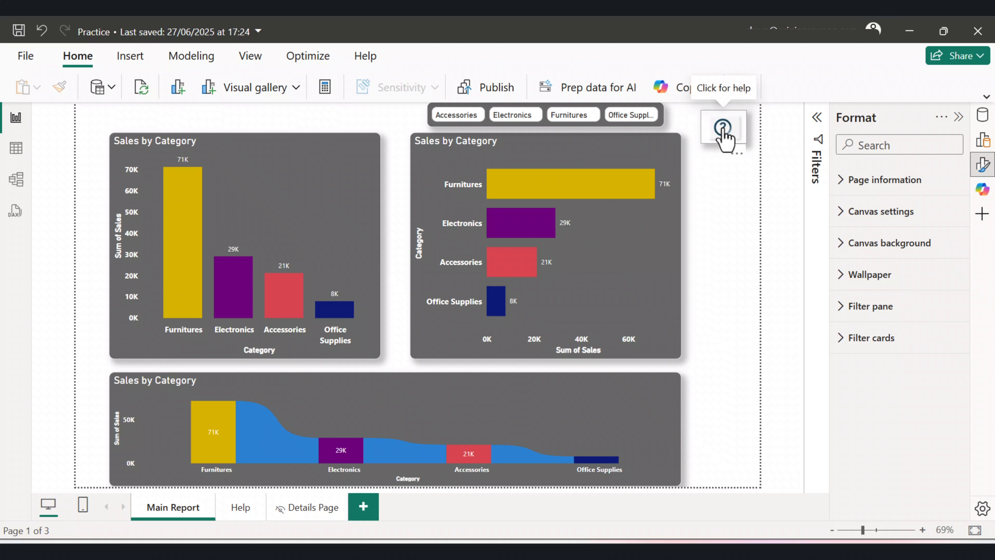
Test the help button on the Main Report page and the back button on the Help page
ctrl+click(722, 130)
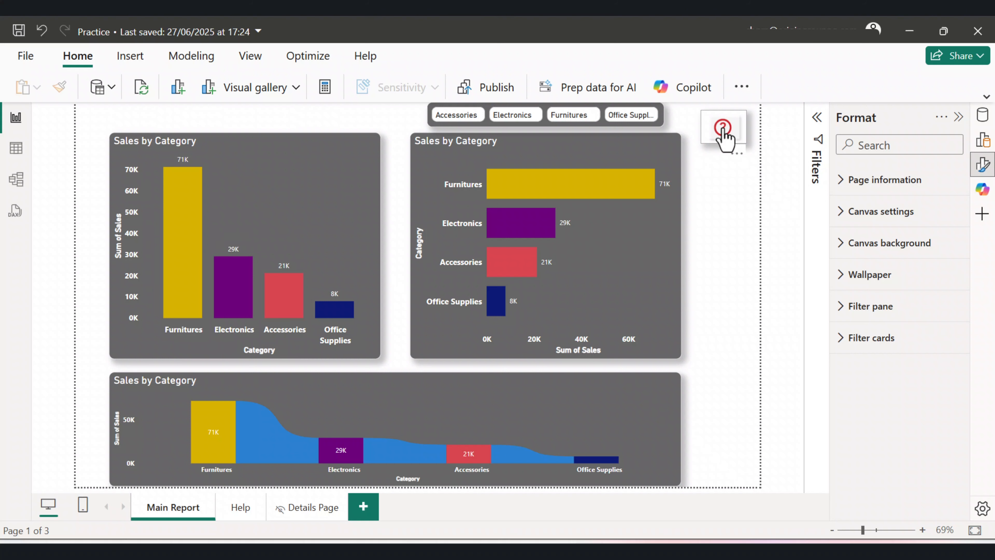
ctrl+click(723, 131)
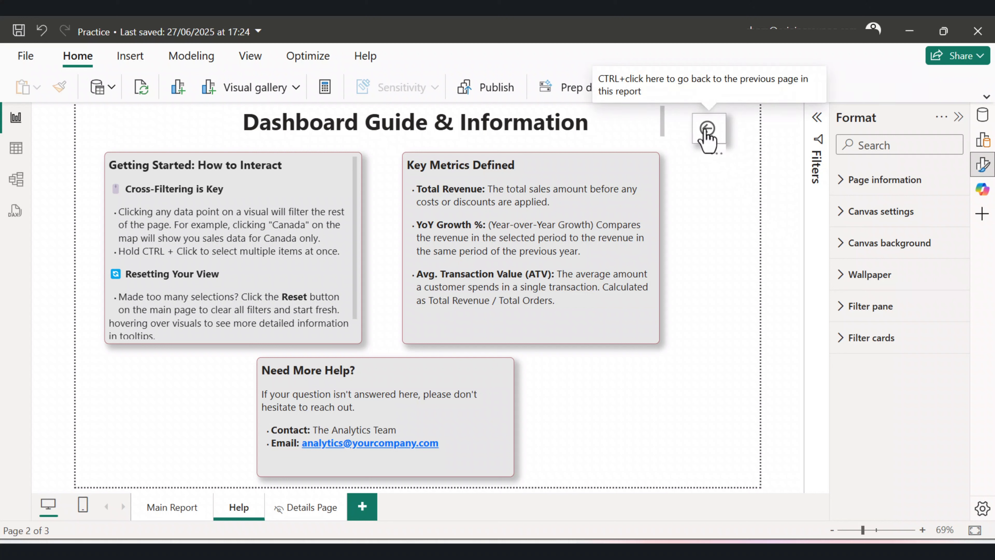
click(707, 137)
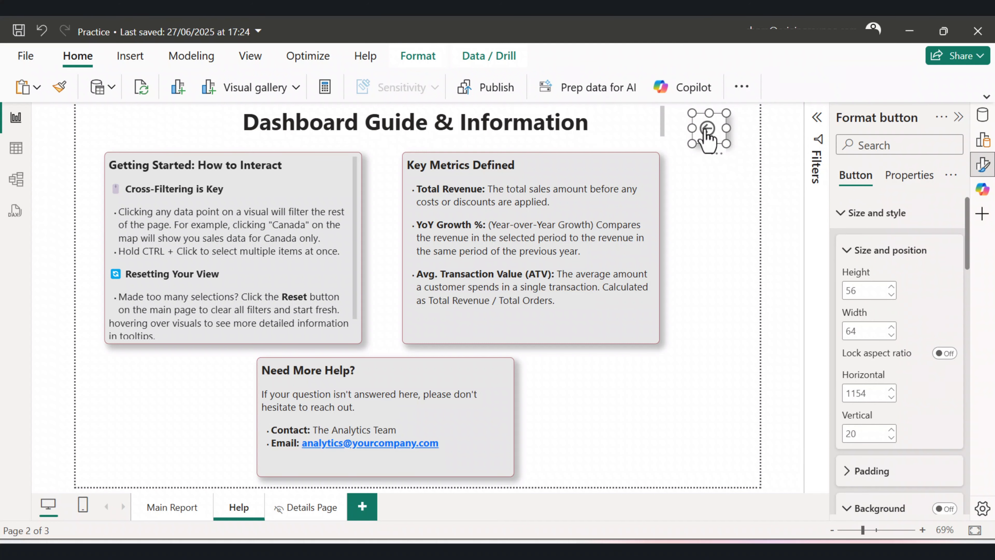
ctrl+click(708, 136)
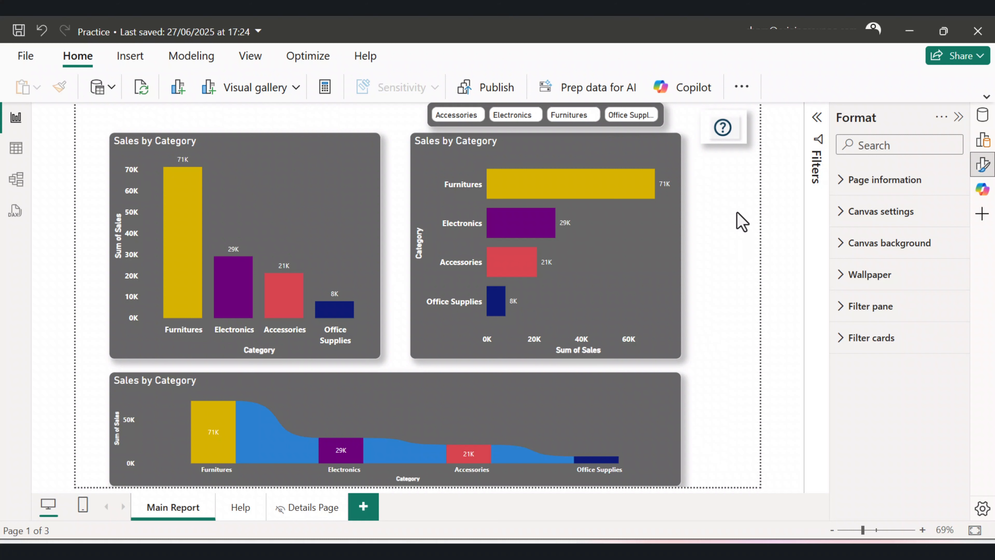
ctrl+click(722, 130)
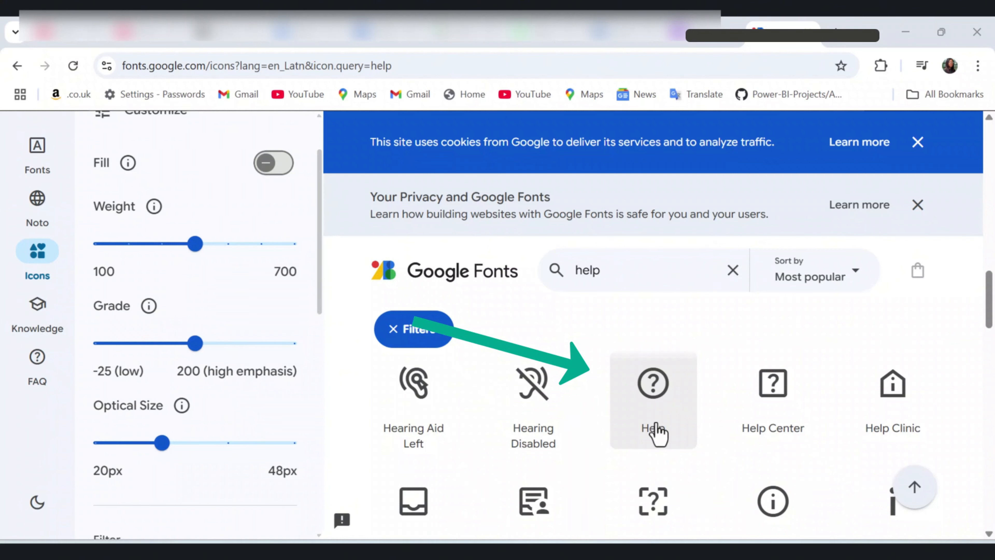
Switch to Google Fonts icons, select the Help icon from the help search and download it as an SVG
click(658, 428)
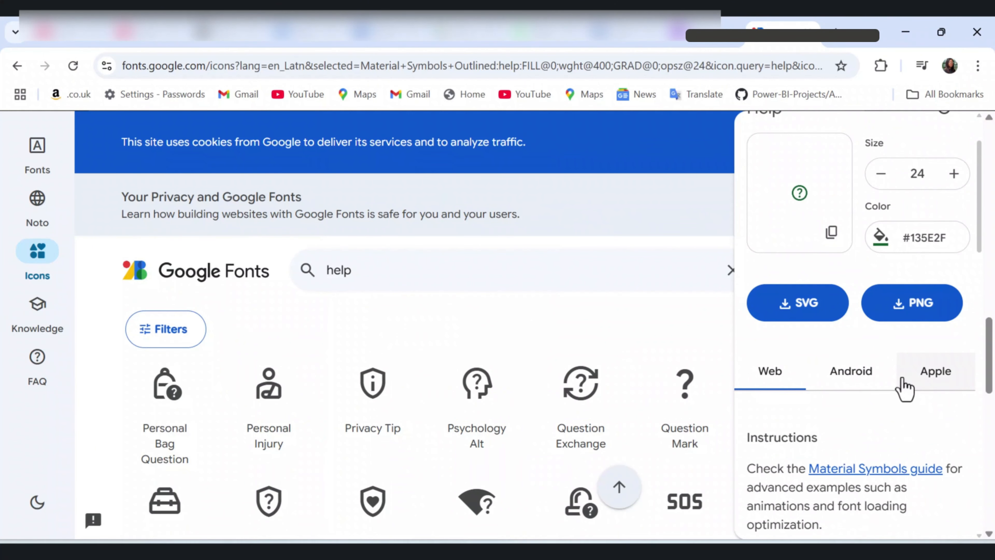
scroll(905, 382, up, 2)
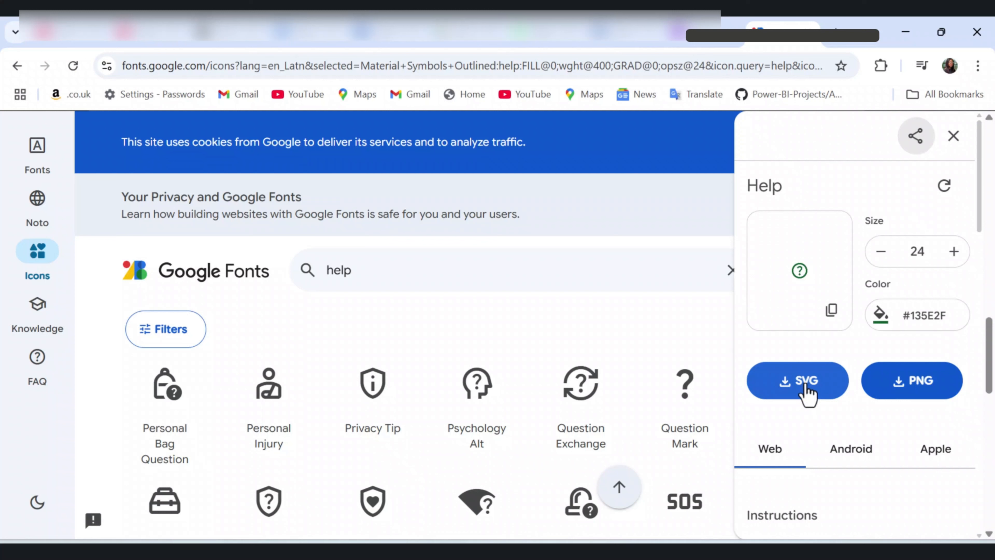
click(805, 384)
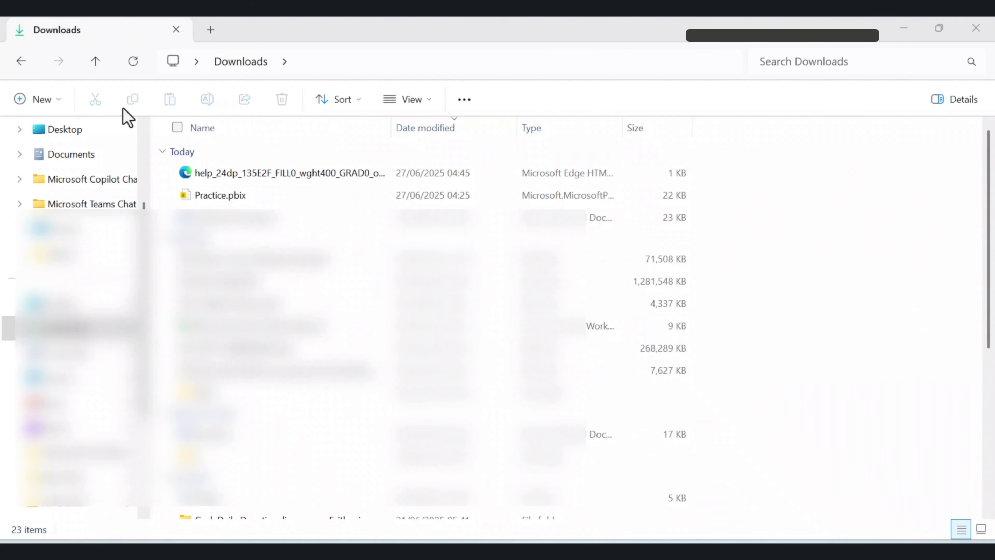
Open the downloaded help_24dp_135E2F SVG file from the Downloads folder in Visual Studio Code
right_click(306, 185)
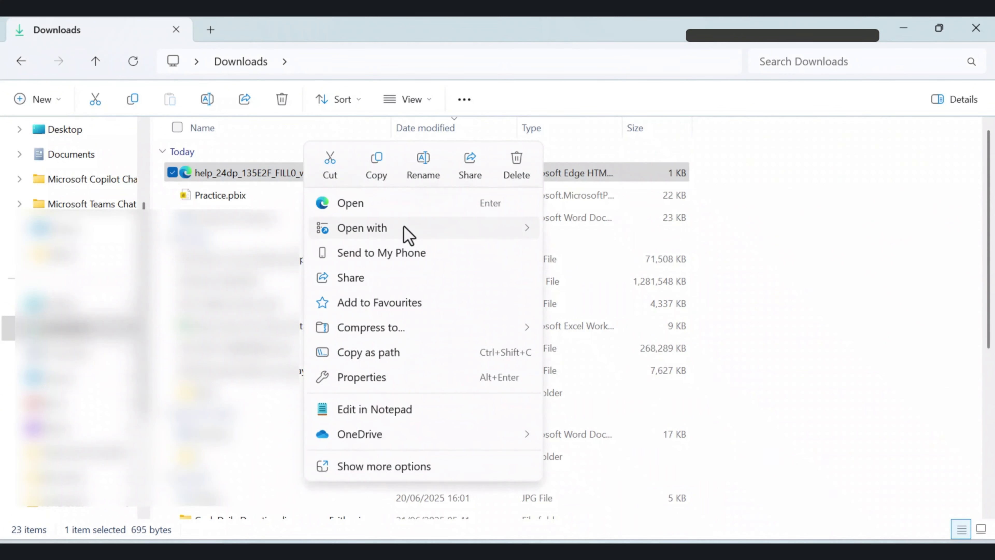
mouse_move(407, 235)
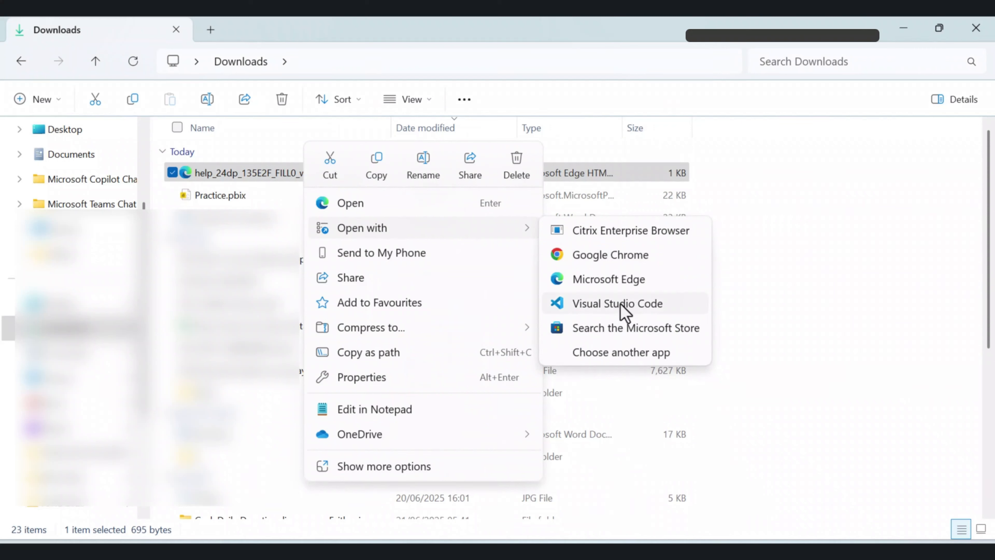
click(610, 304)
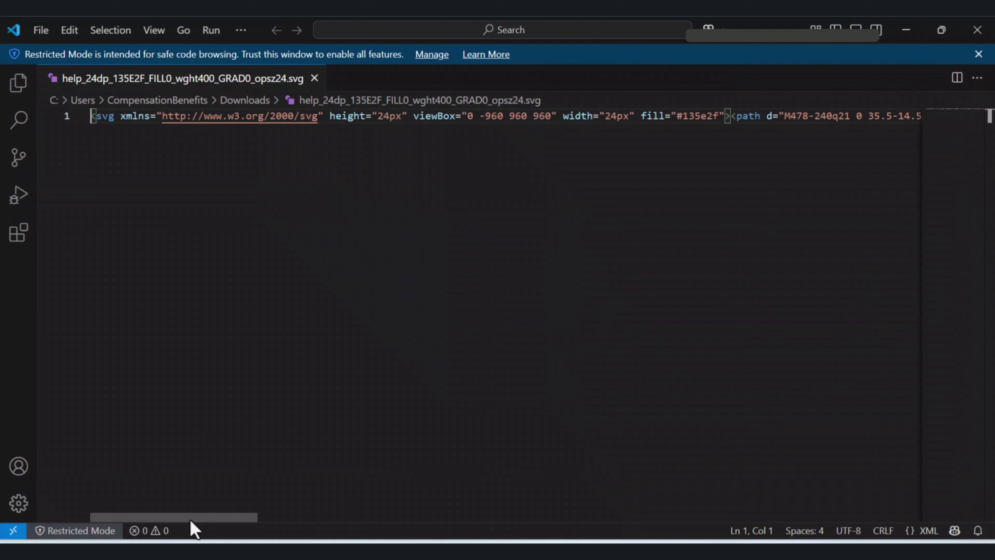
Review the help icon's SVG code and set its fill colour to #0b3954
drag(191, 521, 631, 126)
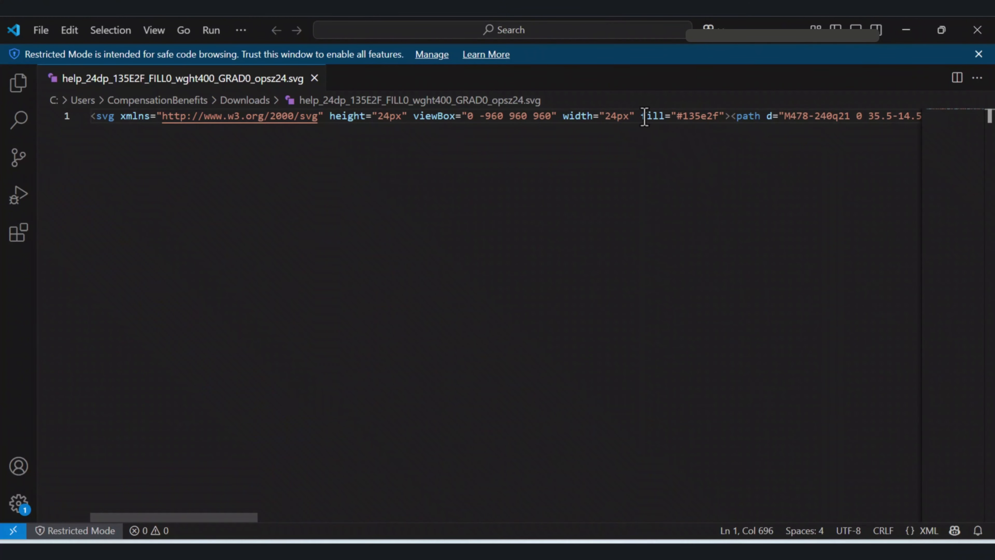
drag(178, 522, 244, 528)
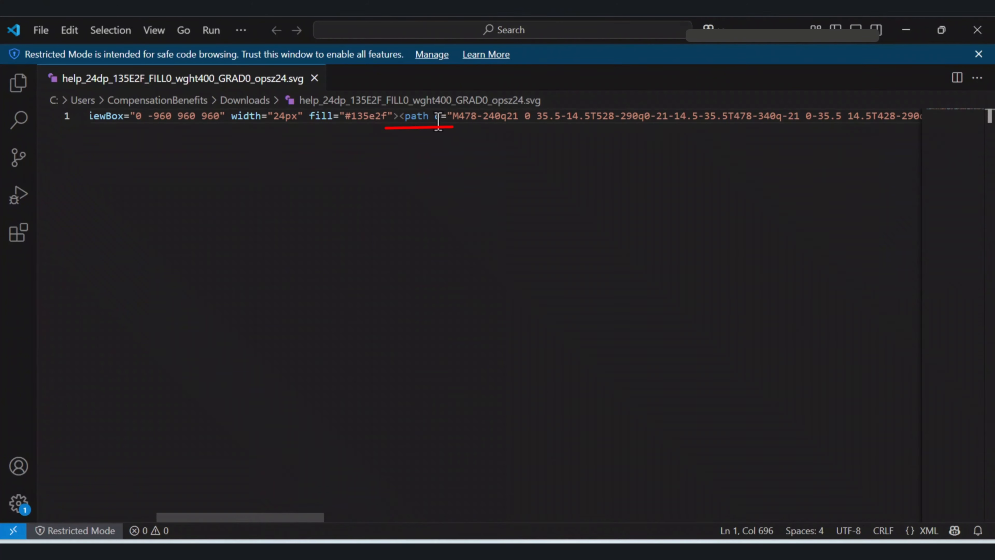
drag(274, 517, 371, 516)
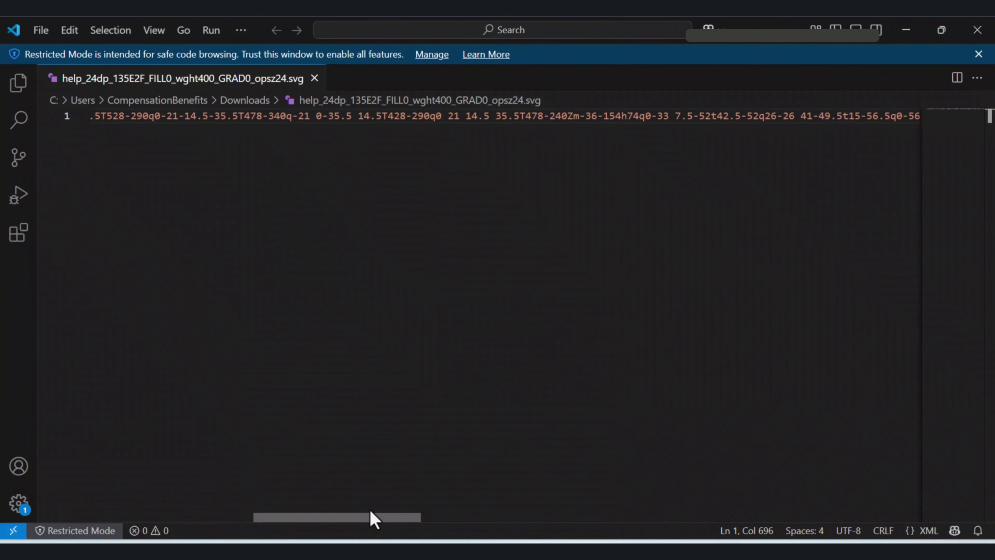
drag(371, 510, 392, 514)
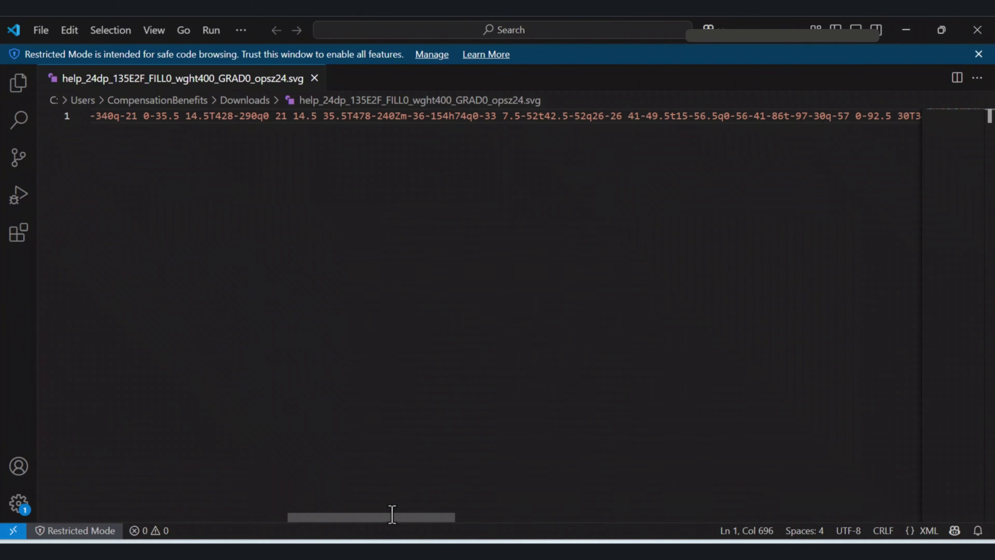
drag(364, 517, 85, 487)
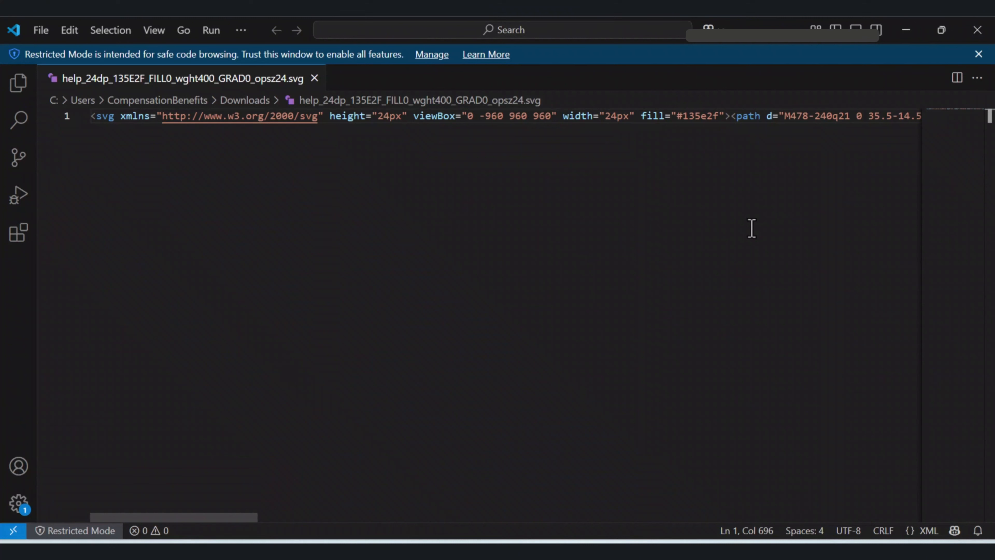
drag(684, 116, 718, 116)
text(0b3954)
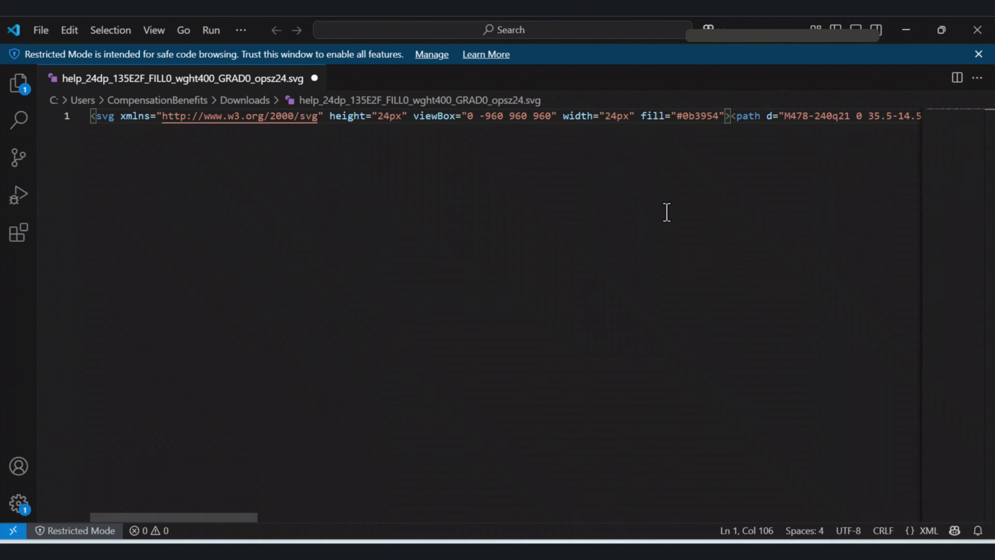
key(End)
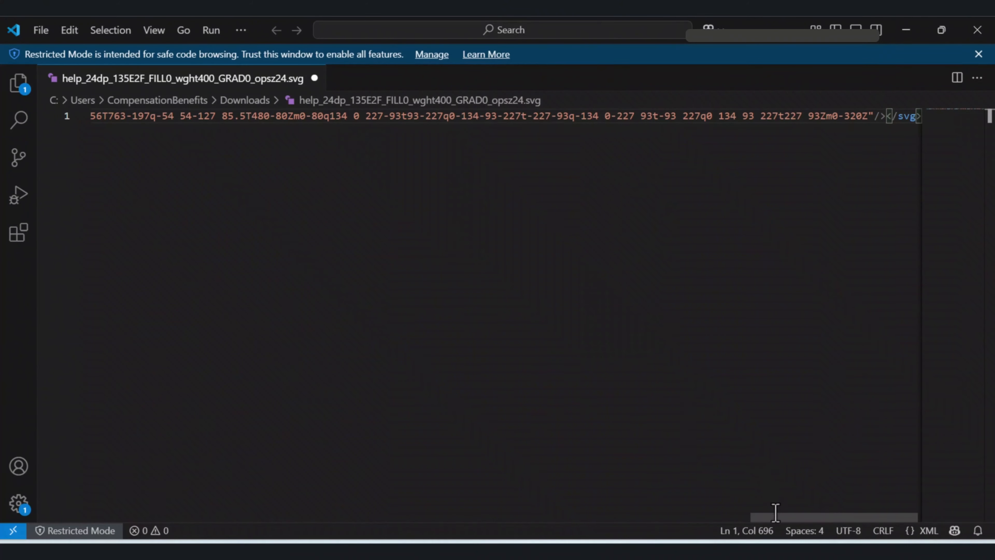
drag(776, 517, 113, 514)
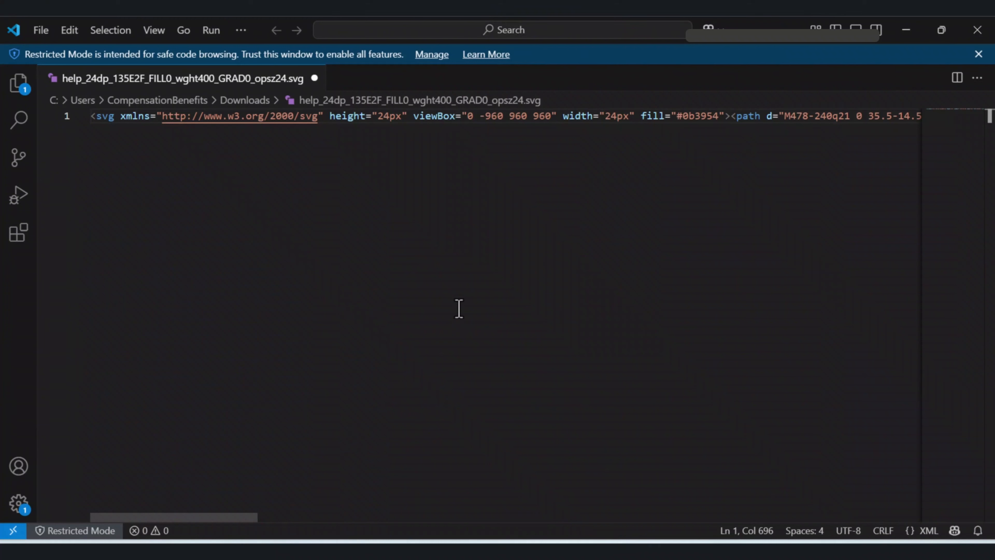
Create a new file named On Press Button in the Downloads folder
click(40, 31)
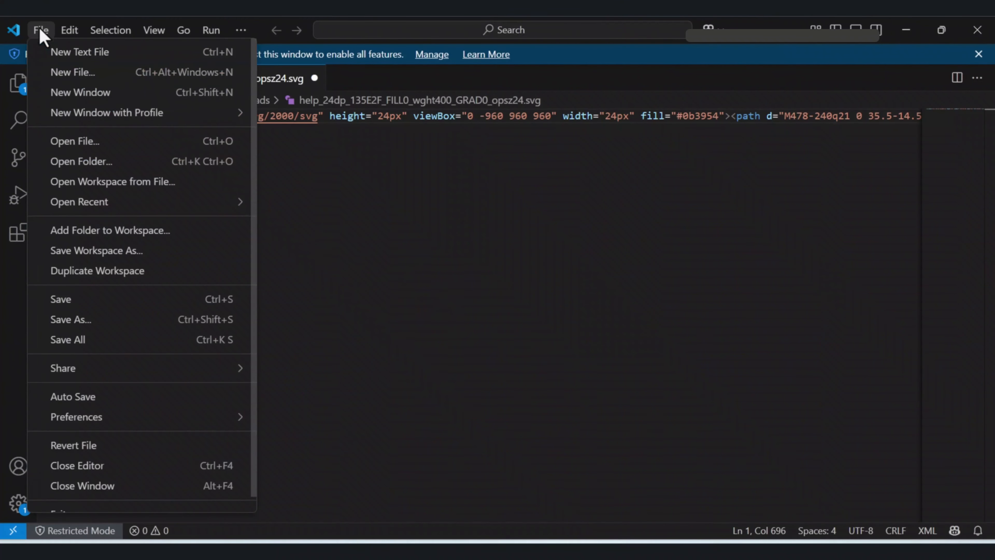
click(100, 72)
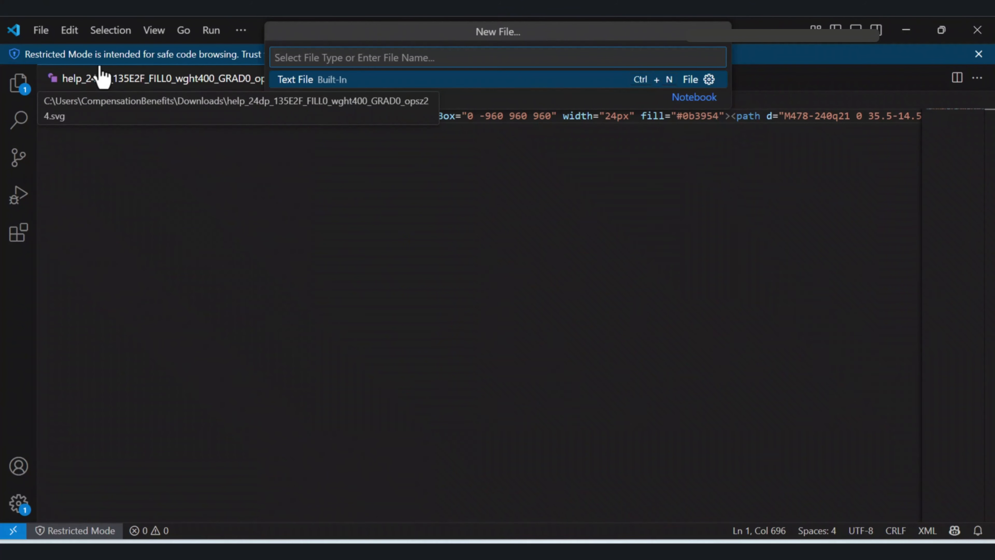
text(o)
key(BackSpace)
text(o)
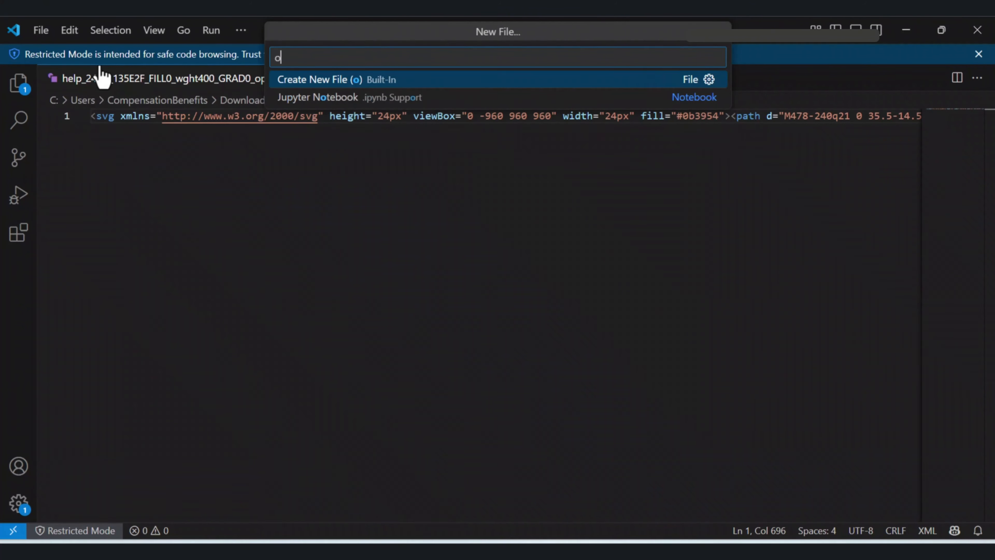
key(BackSpace)
text(On Press Button)
key(Return)
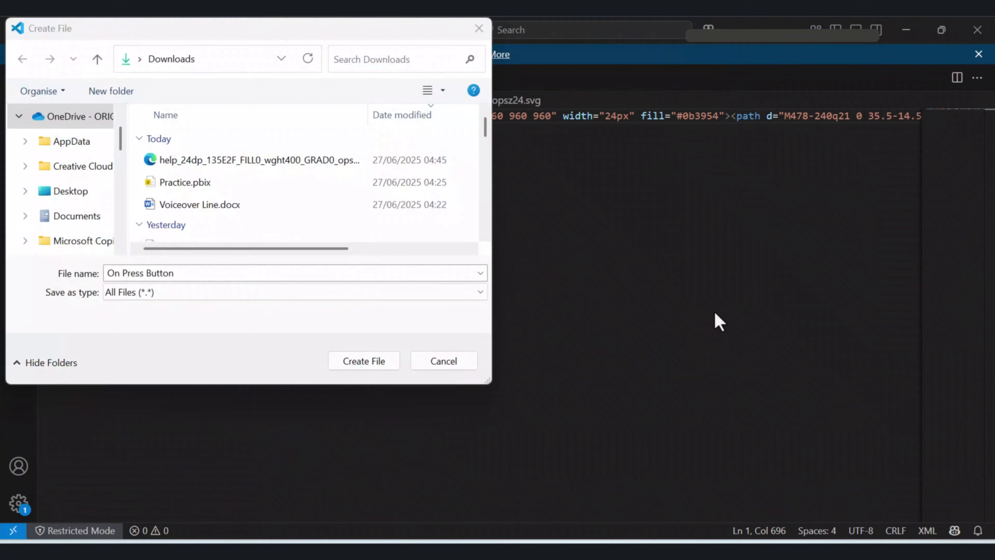
click(365, 361)
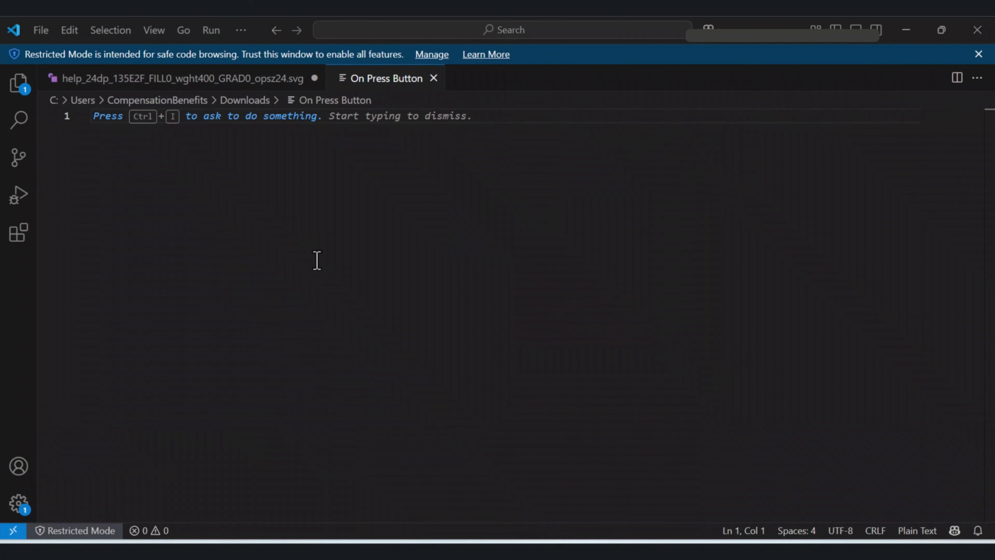
Copy the entire SVG code of the help icon into the On Press Button file
click(194, 96)
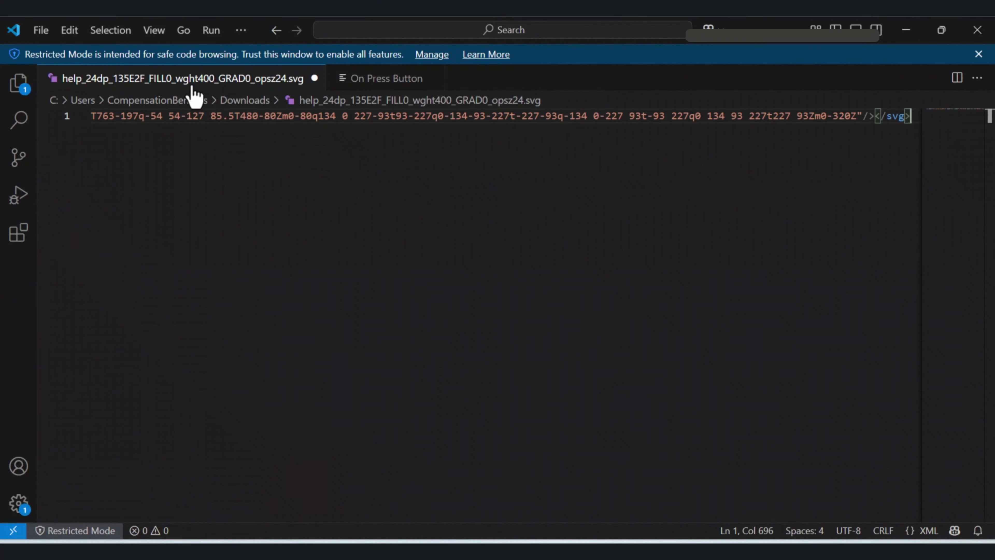
triple_click(120, 115)
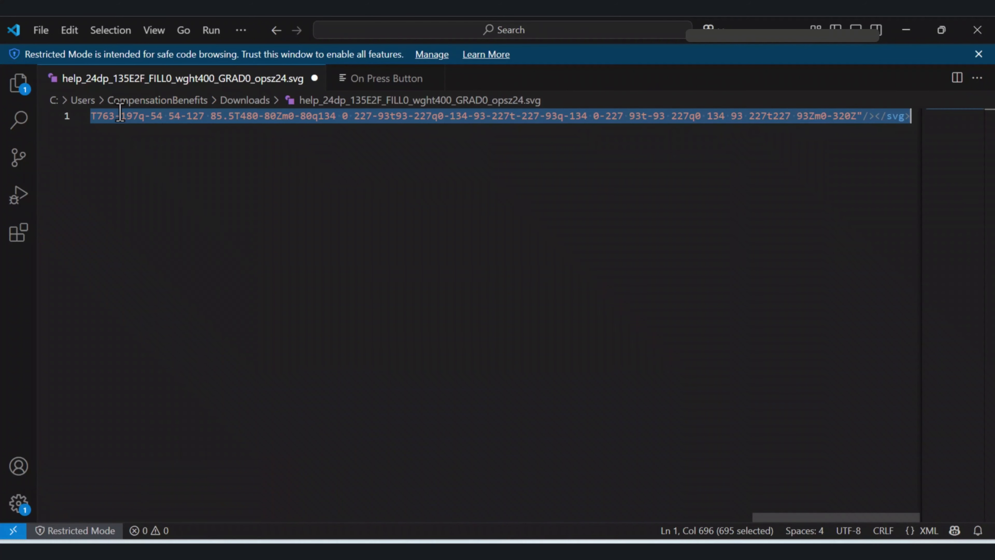
click(383, 82)
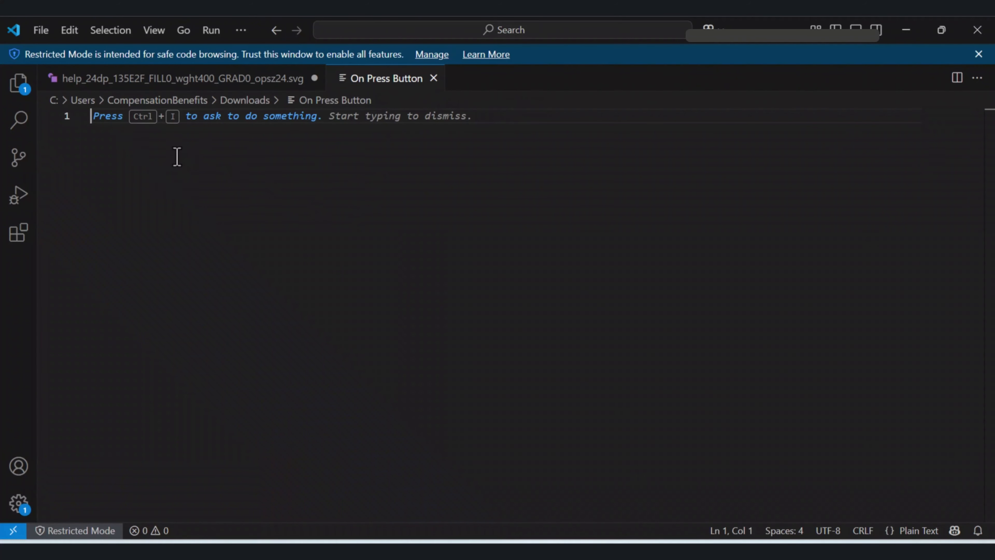
key(ctrl+v)
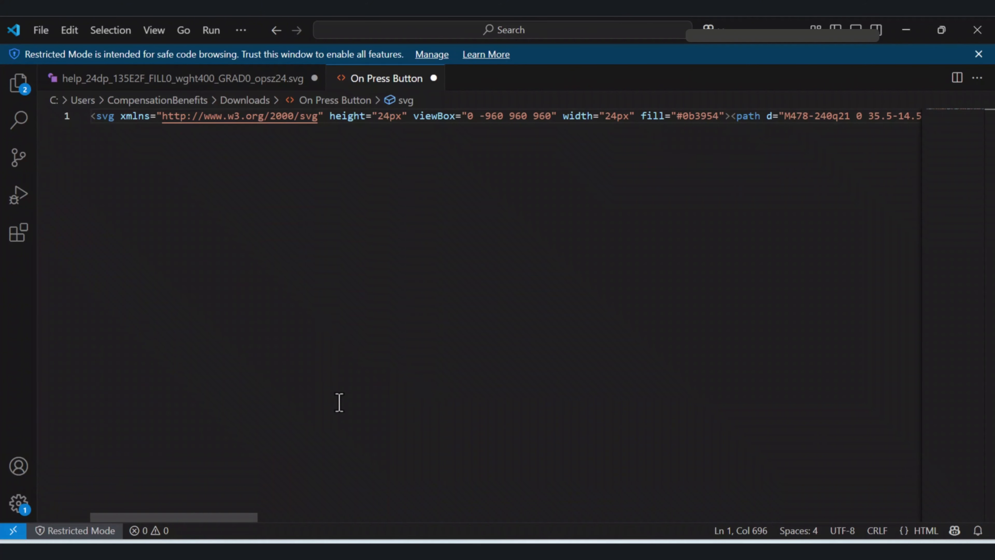
Set the fill colour in the On Press Button file's SVG code to #C81D25
click(719, 115)
key(BackSpace)
key(BackSpace)
key(BackSpace)
key(BackSpace)
key(BackSpace)
key(BackSpace)
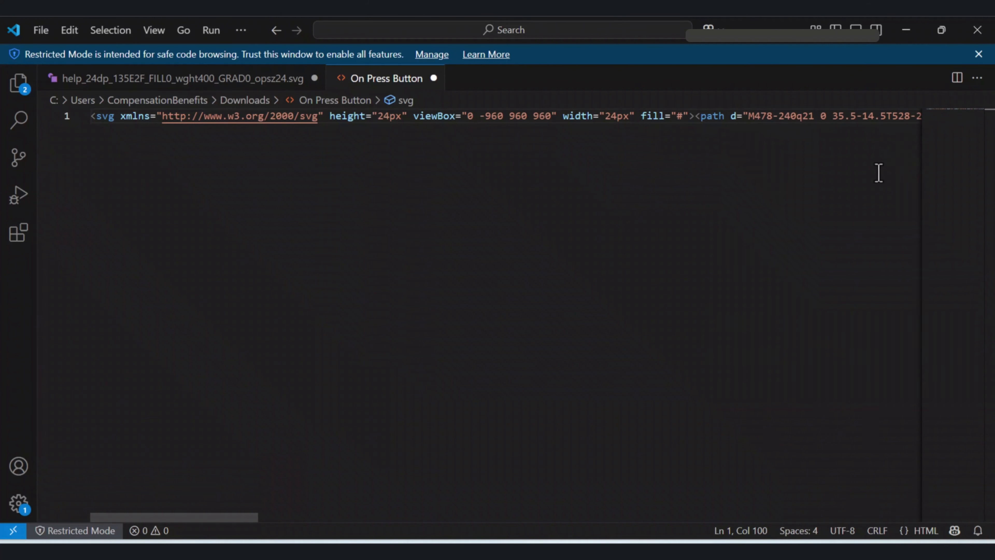
text(C81)
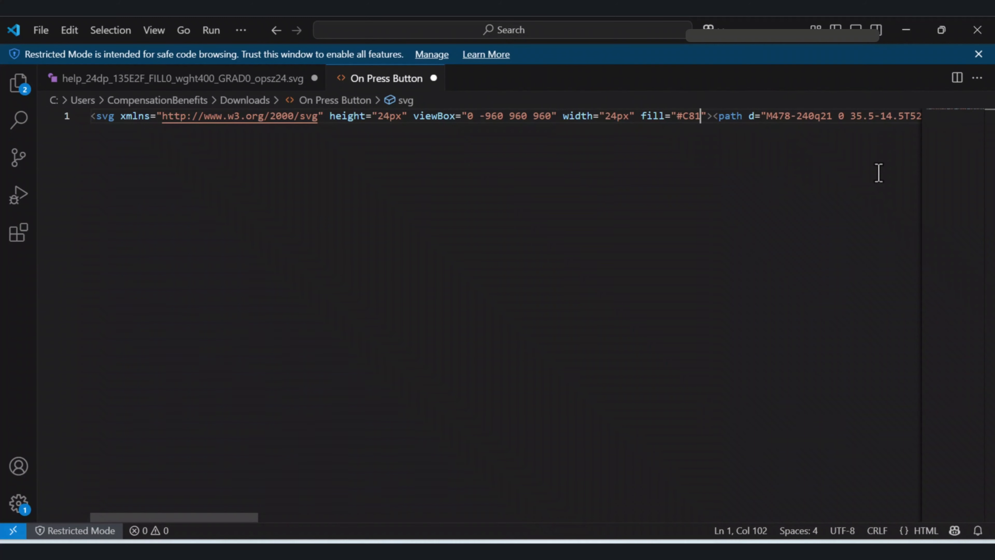
text(D25)
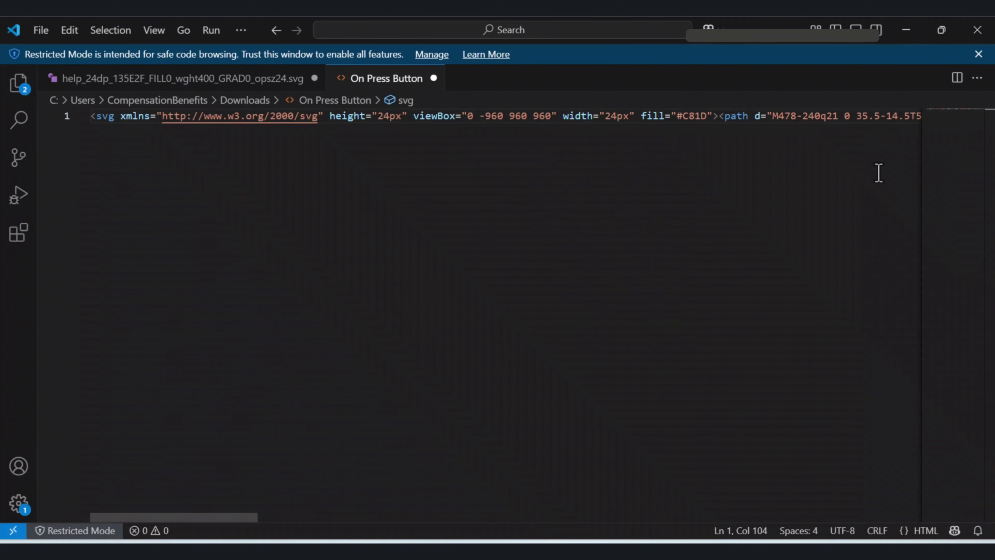
click(366, 413)
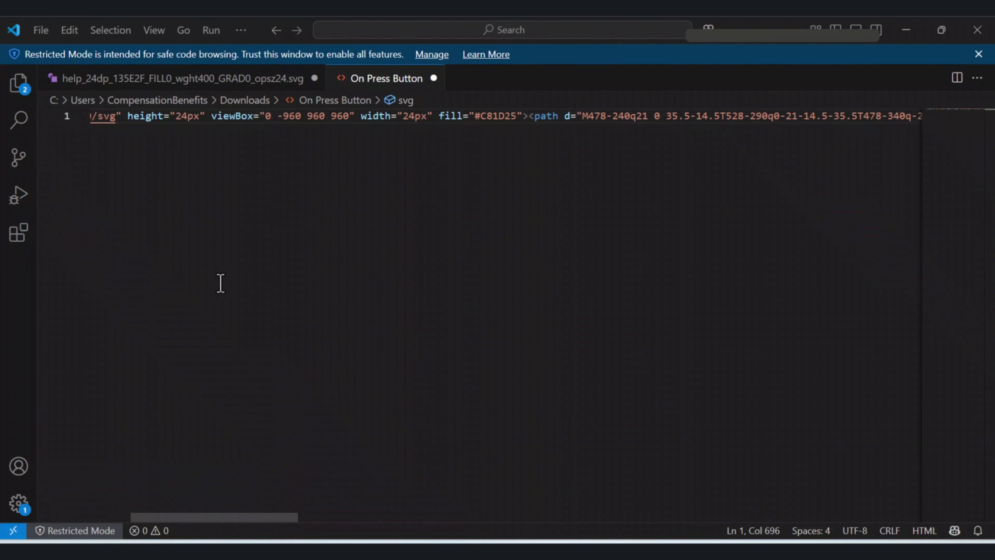
Create a new file named Animated Button in the Downloads folder
click(40, 31)
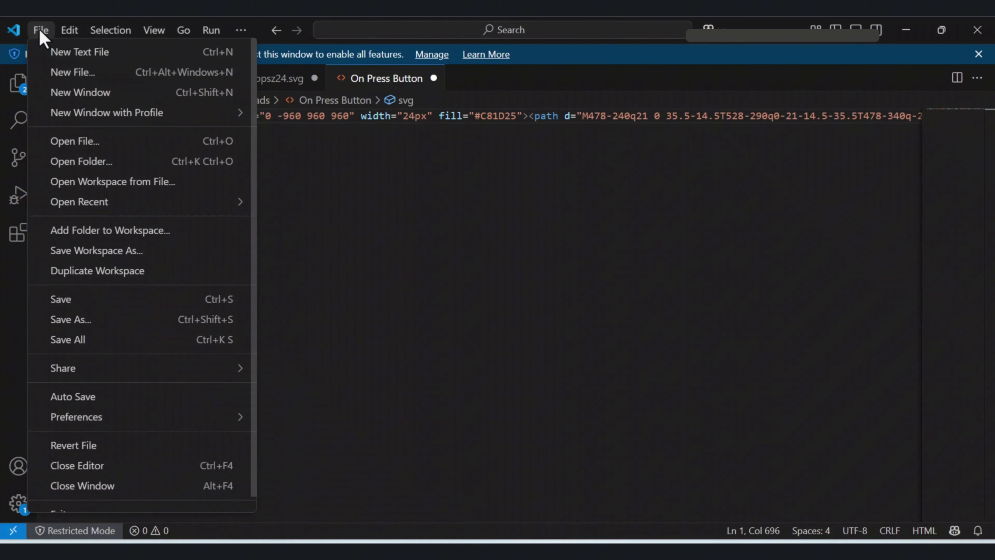
click(60, 73)
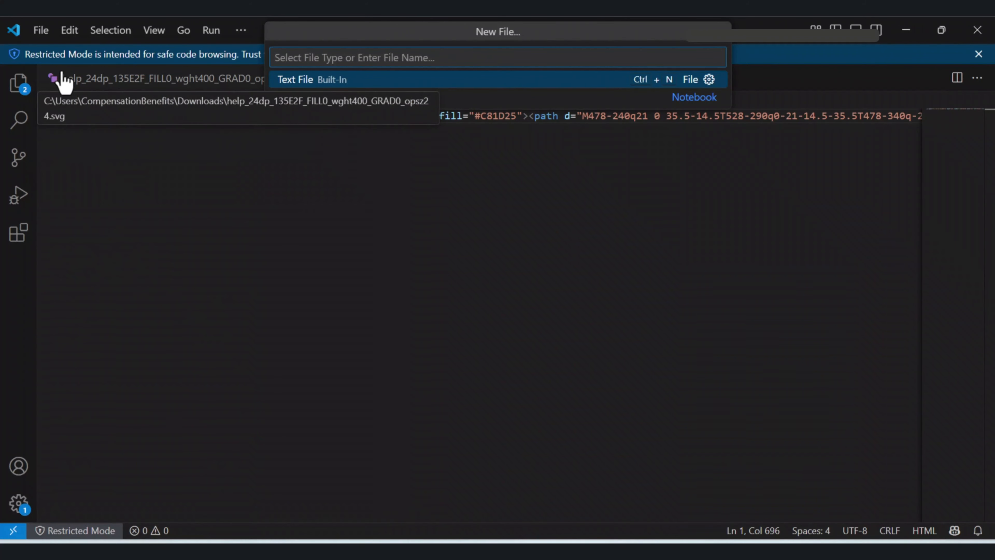
text(aN)
text(i)
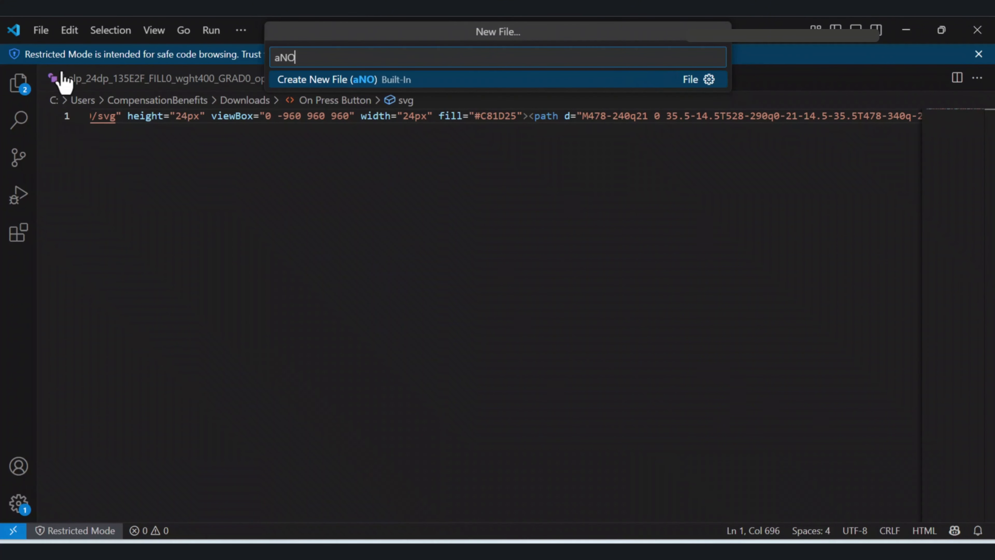
key(BackSpace)
key(BackSpace)
key(BackSpace)
text(Animated Button)
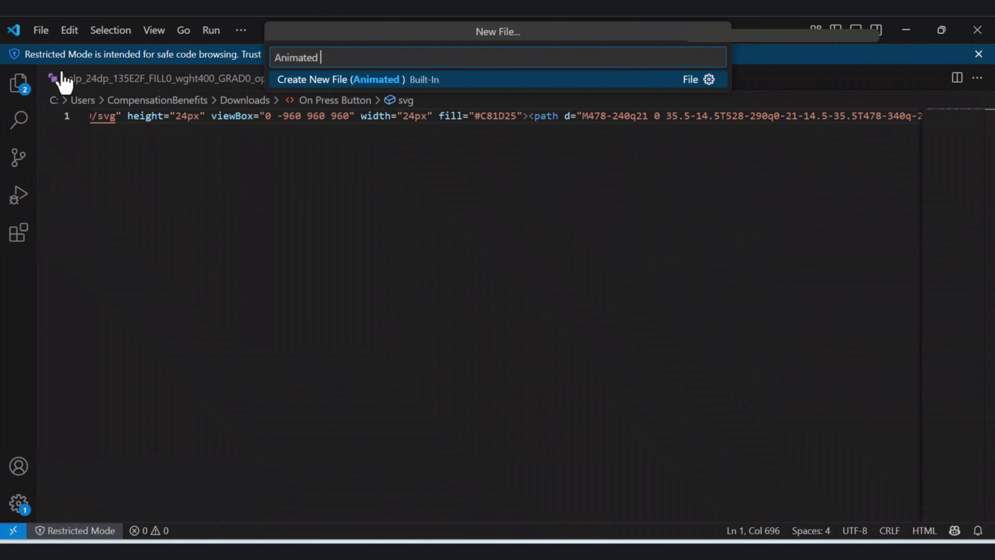
click(296, 84)
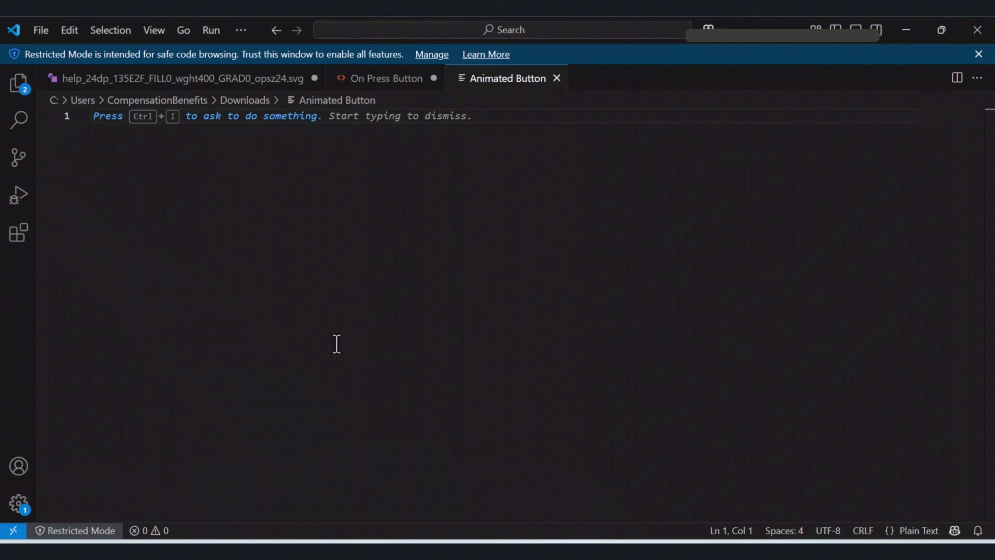
Paste the animated shine-gradient SVG code into the Animated Button file and locate the starPath element's d attribute
key(ctrl+v)
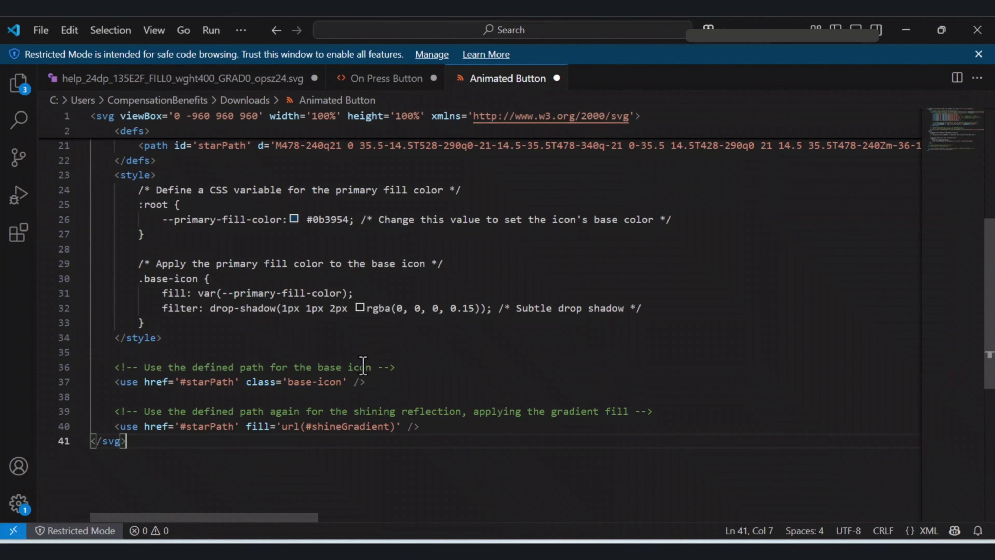
scroll(361, 359, up, 3)
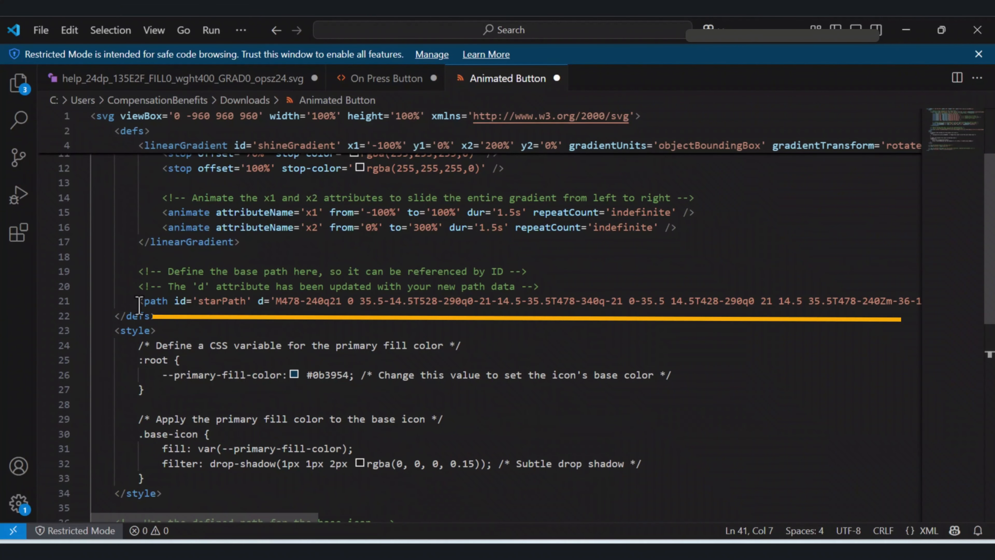
drag(139, 300, 367, 312)
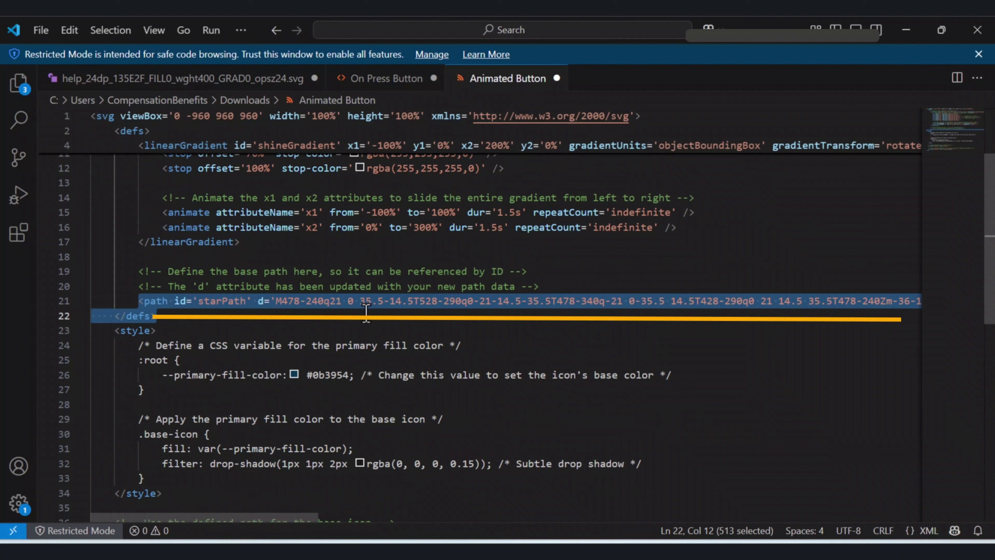
click(314, 318)
click(259, 302)
drag(258, 306, 364, 306)
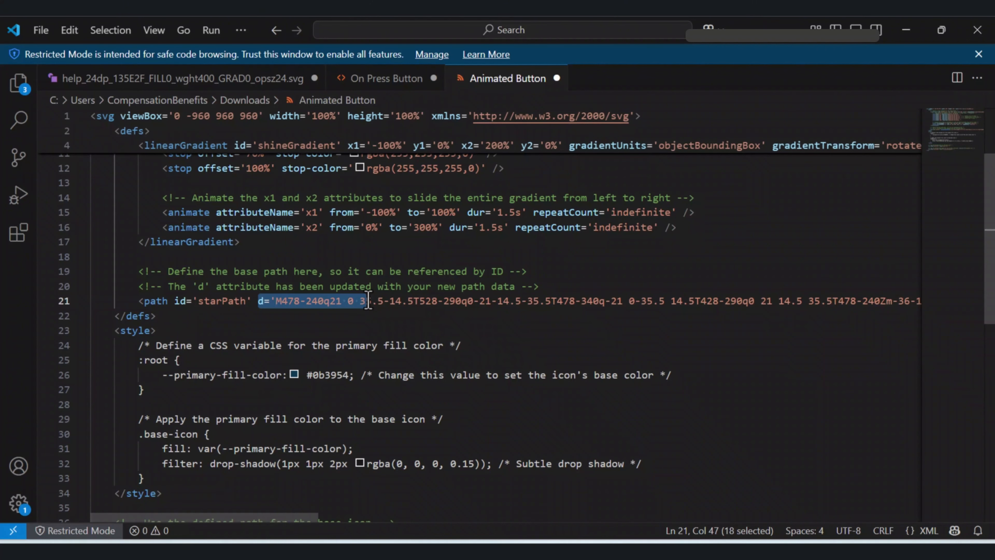
Copy the complete path data inside the d attribute of the original help icon's SVG code
click(225, 81)
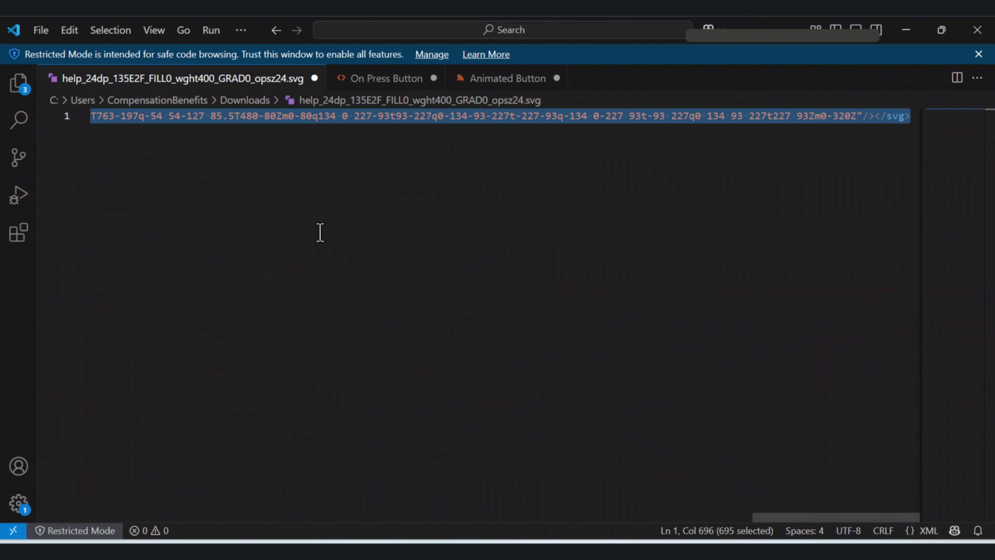
click(271, 216)
scroll(274, 412, left, 10)
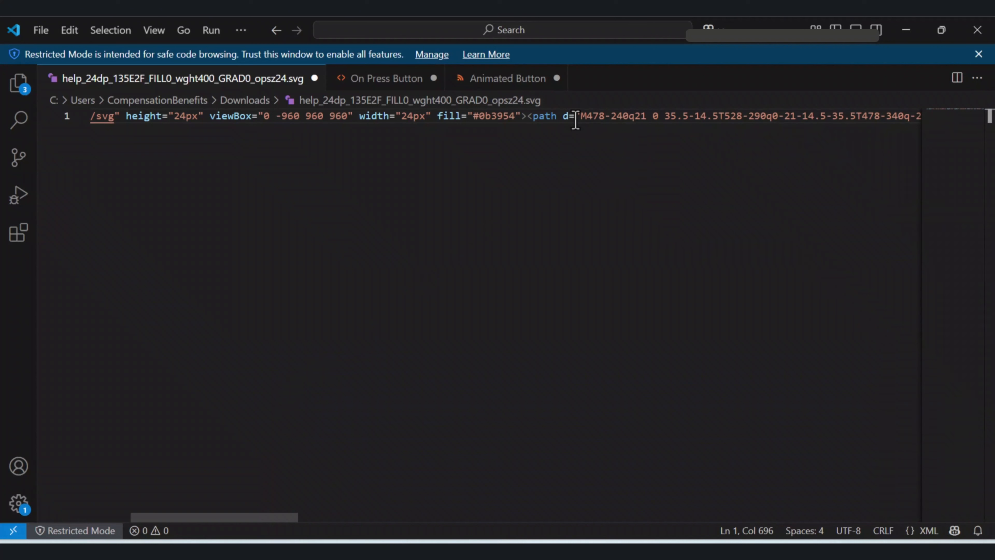
drag(576, 121, 866, 123)
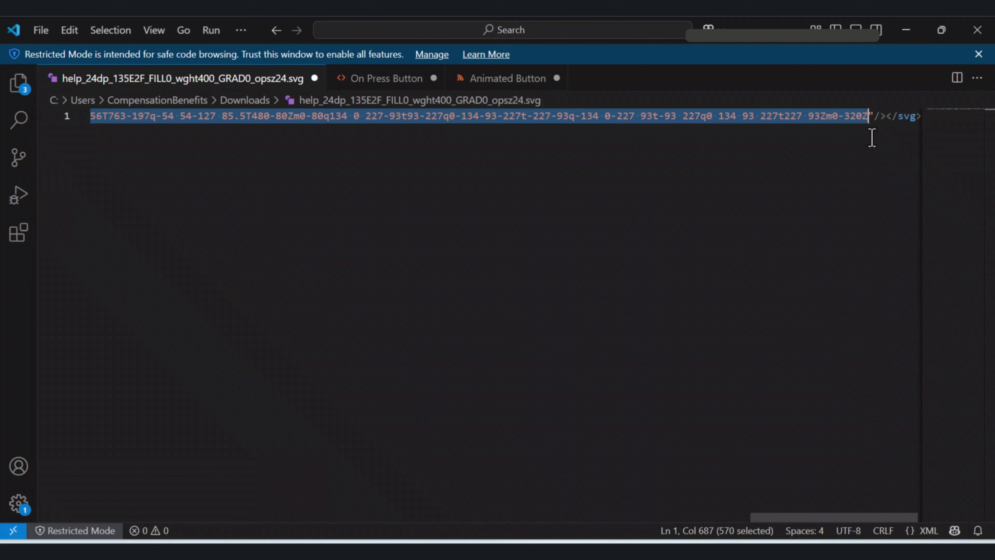
drag(828, 518, 260, 495)
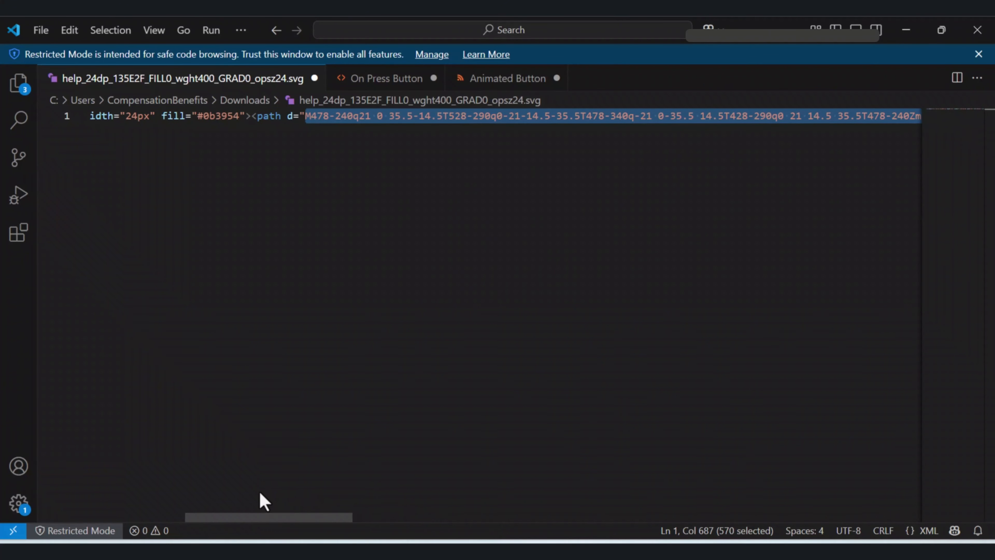
right_click(363, 120)
click(396, 177)
Replace the starPath element's d value in the Animated Button file with the copied help icon path data
click(510, 80)
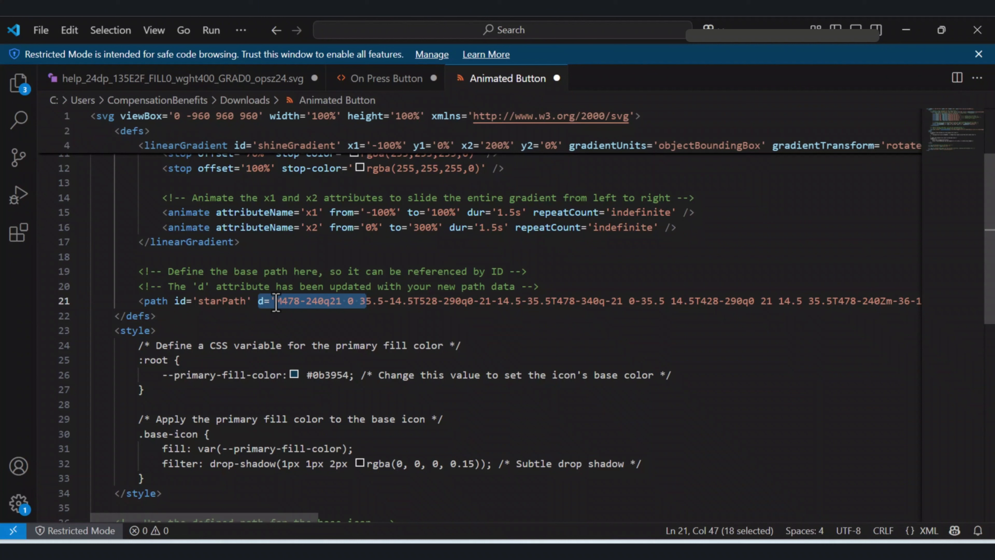
click(275, 301)
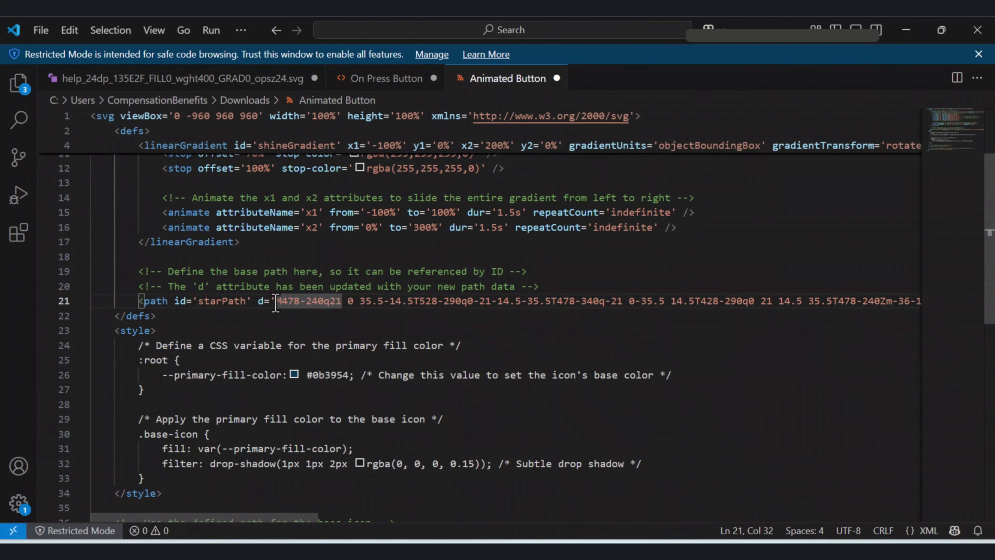
drag(276, 304, 938, 308)
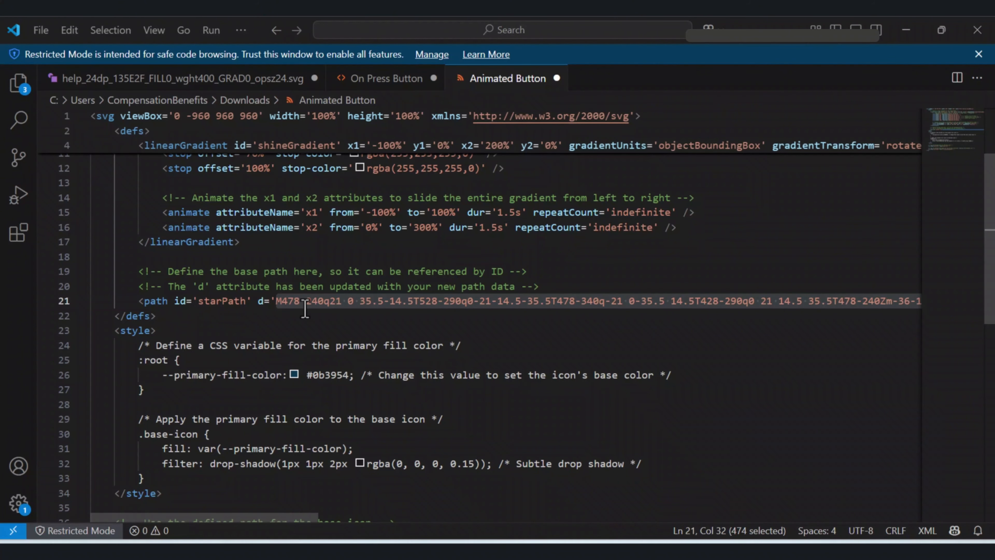
drag(305, 309, 276, 262)
right_click(312, 263)
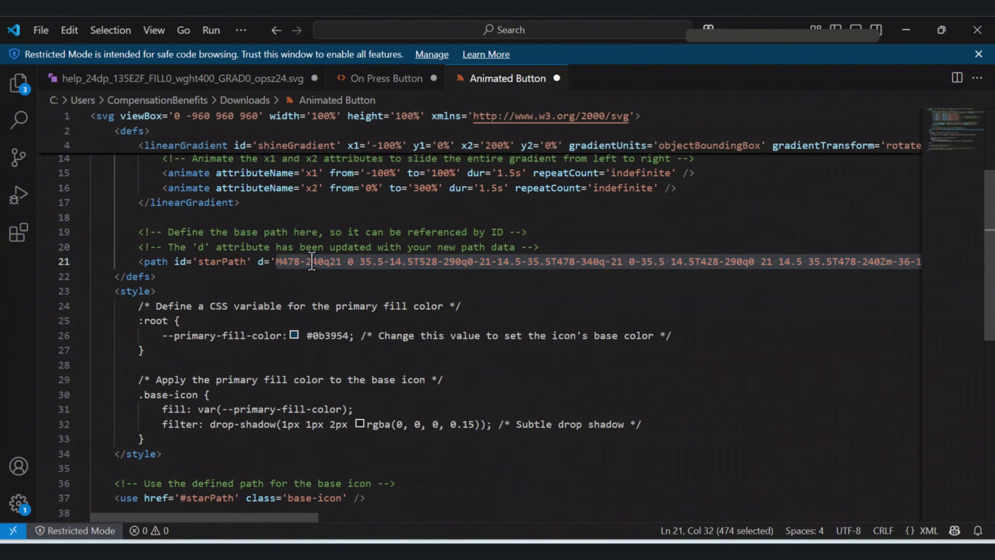
click(346, 363)
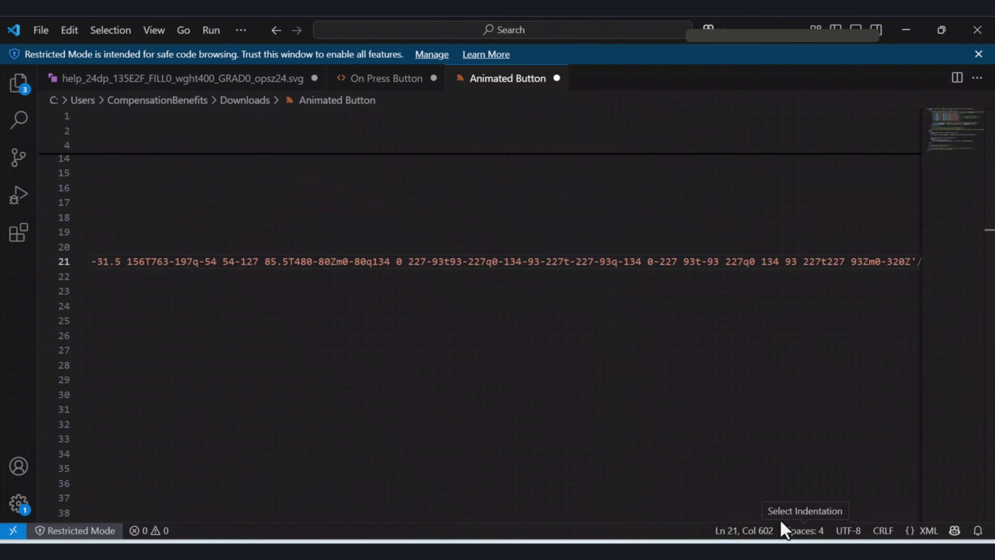
drag(762, 519, 107, 464)
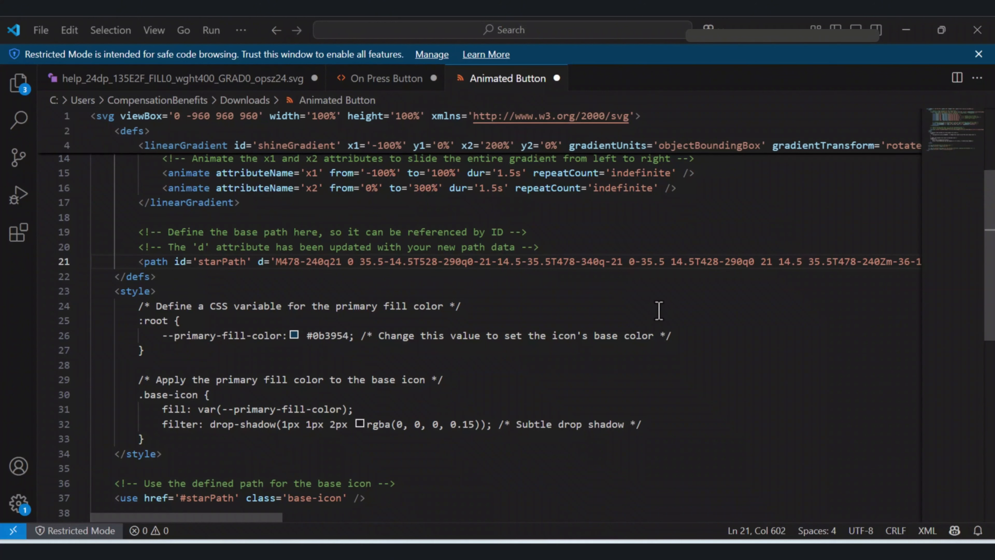
Look through the help icon, On Press Button and Animated Button files
key(ctrl+Tab)
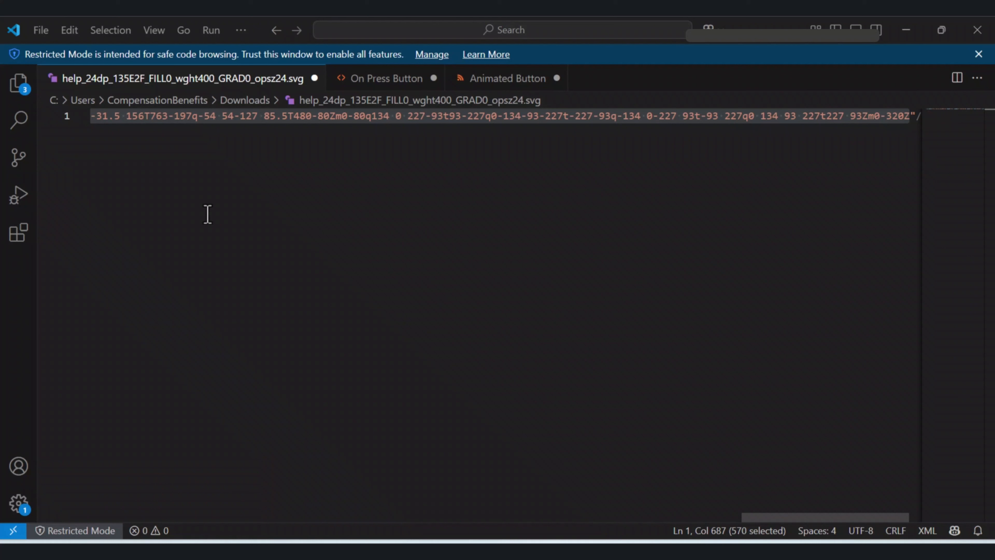
click(405, 82)
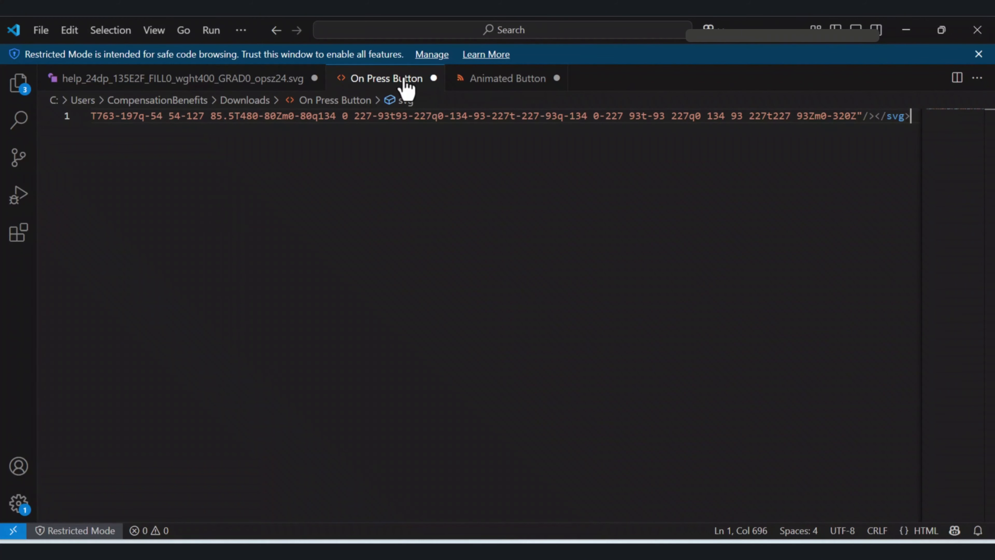
click(511, 81)
click(282, 81)
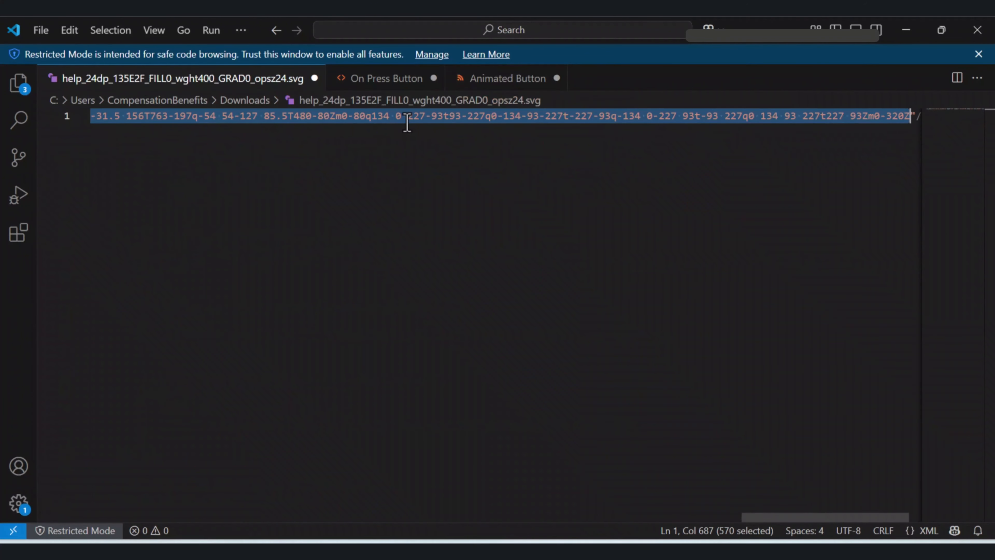
click(390, 81)
key(ctrl+Tab)
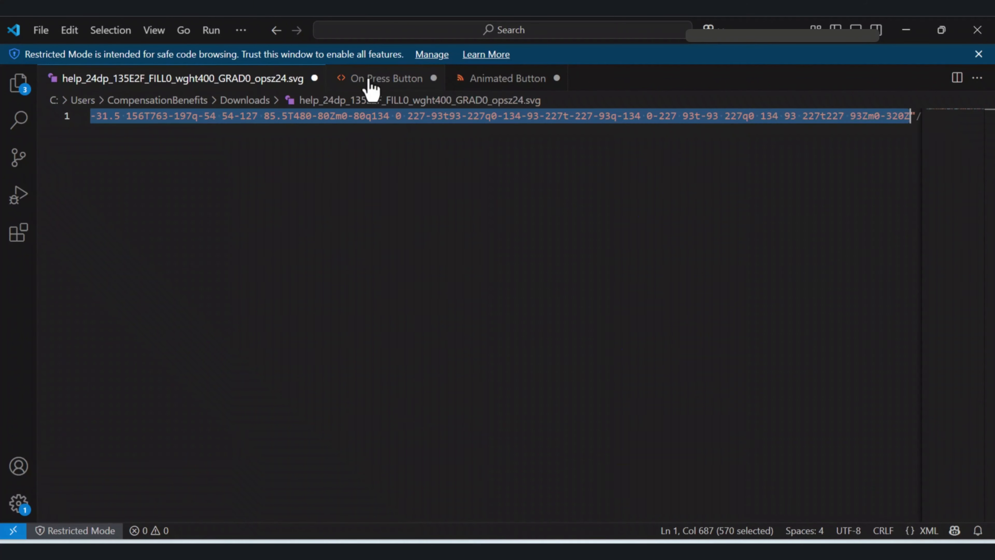
click(371, 82)
click(191, 83)
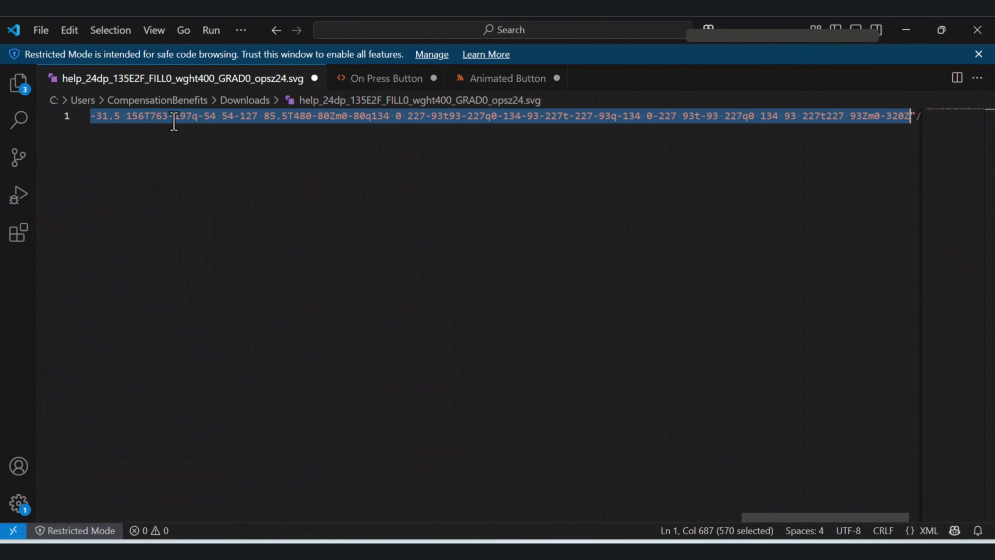
Save the original help icon file as icon-default.svg in the Downloads folder
click(39, 32)
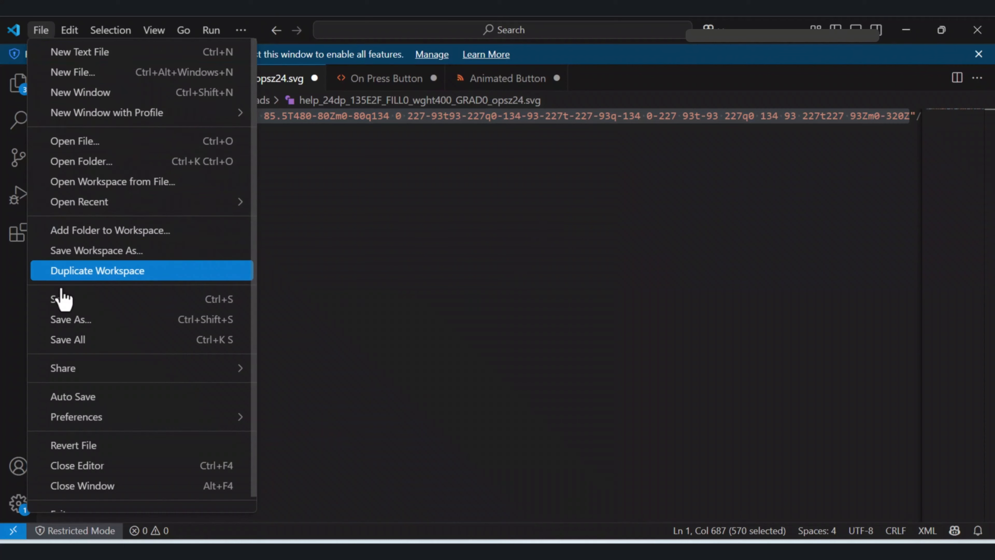
click(61, 299)
drag(316, 275, 90, 276)
text(icon-default)
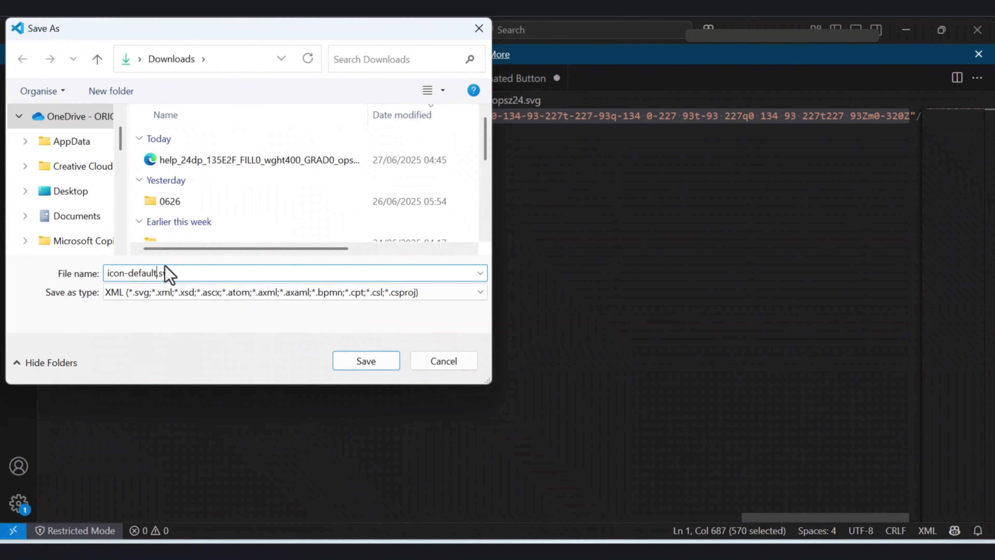
click(366, 361)
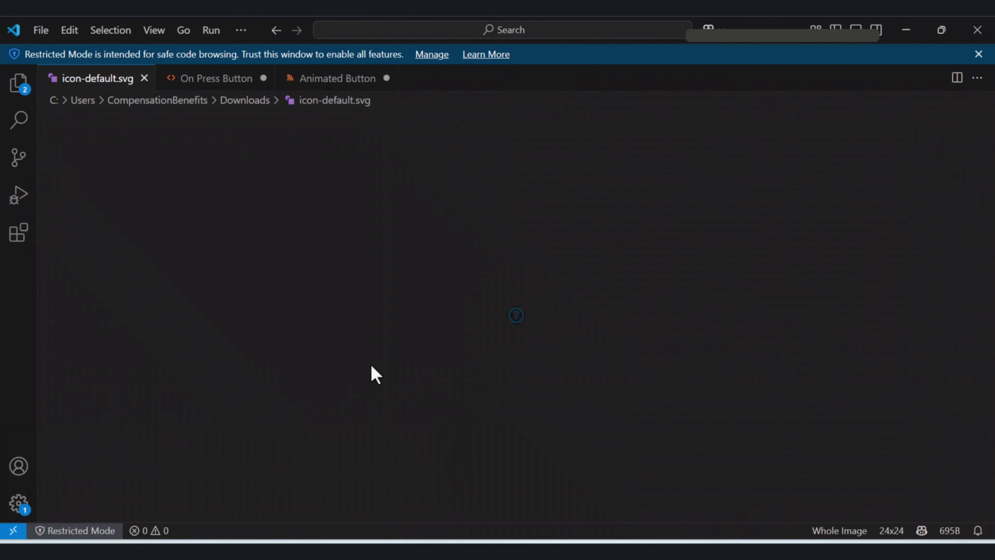
Save the On Press Button file as icon-press.svg in the Downloads folder
click(215, 80)
click(39, 31)
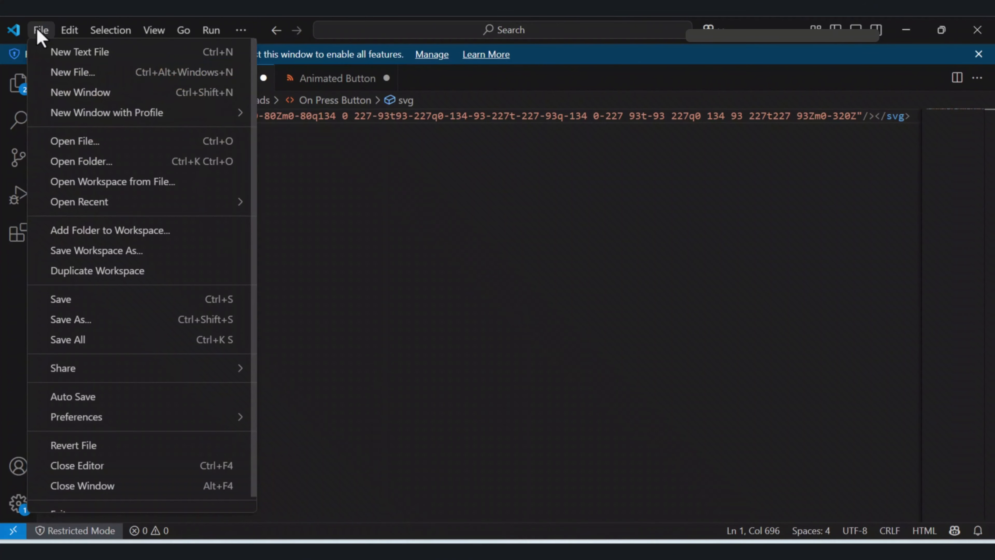
click(39, 31)
click(39, 31)
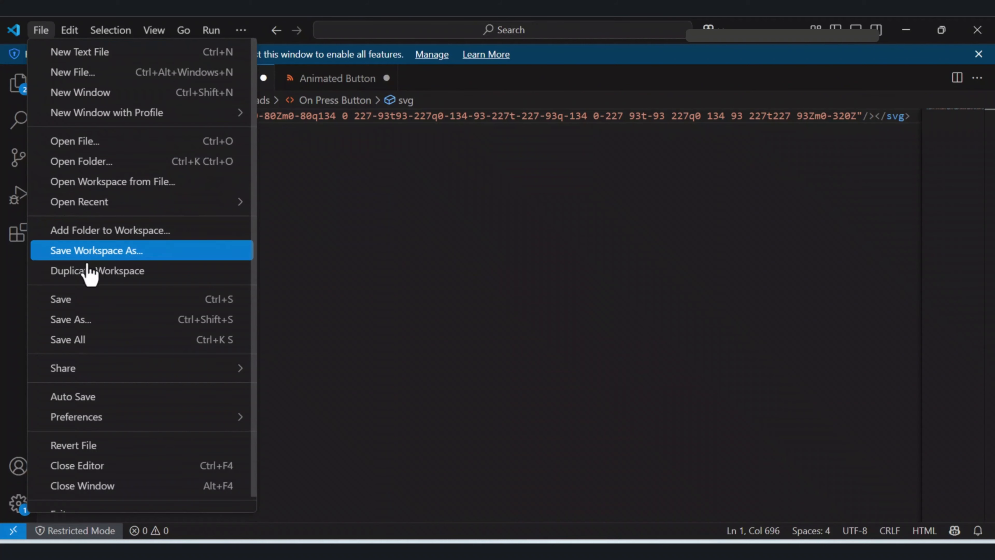
click(75, 320)
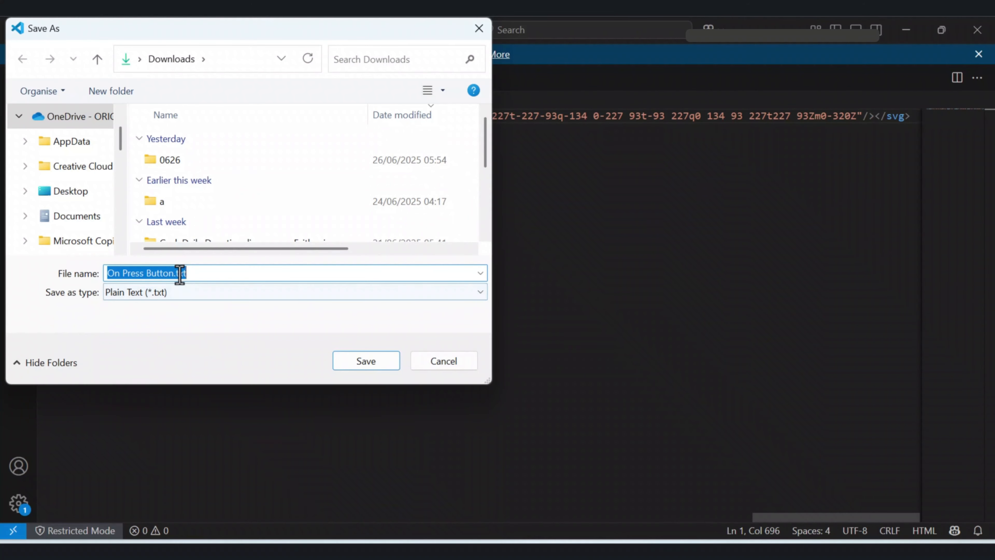
text(icon-press)
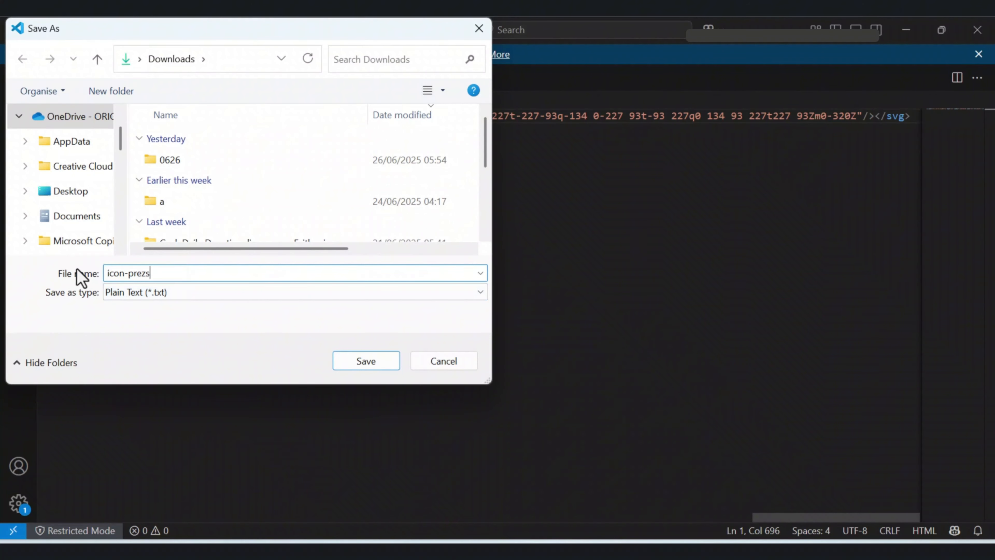
key(BackSpace)
key(BackSpace)
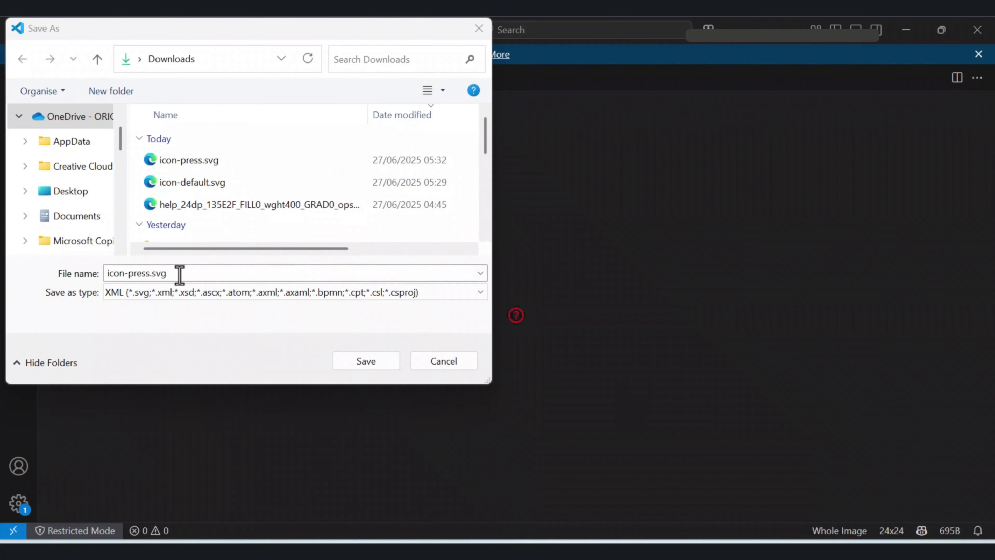
key(Return)
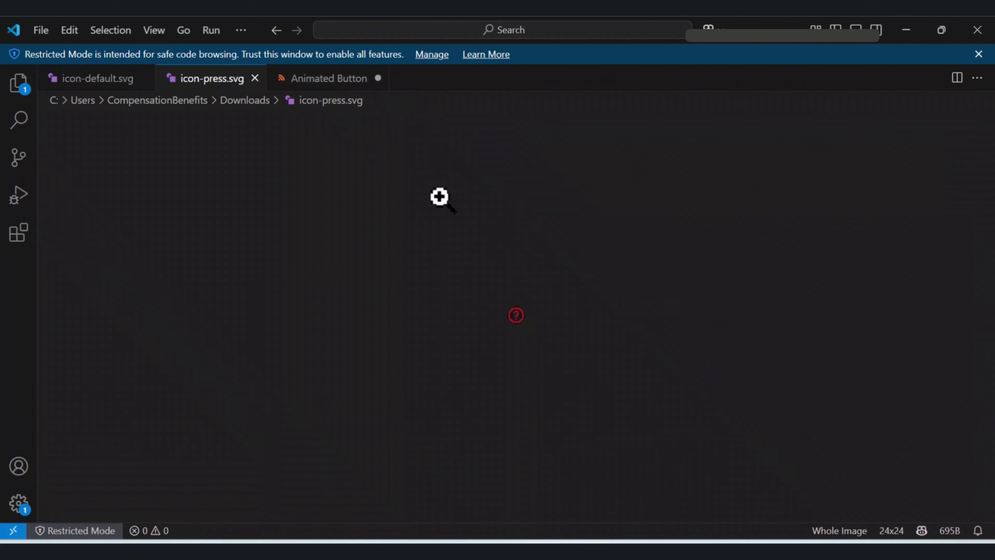
Save the Animated Button file as icon-hover.svg in the Downloads folder, and check the previews of icon-press.svg and icon-default.svg
click(331, 81)
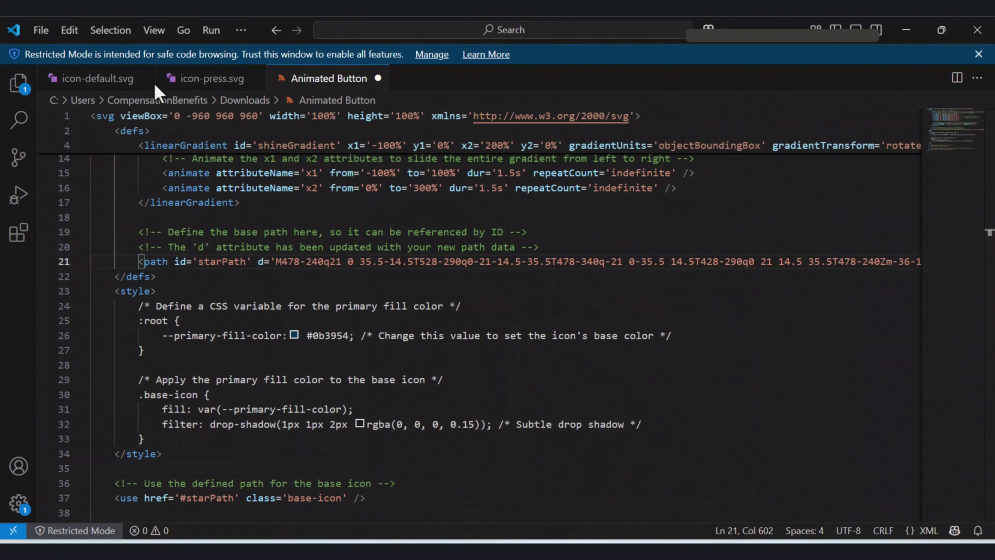
click(41, 31)
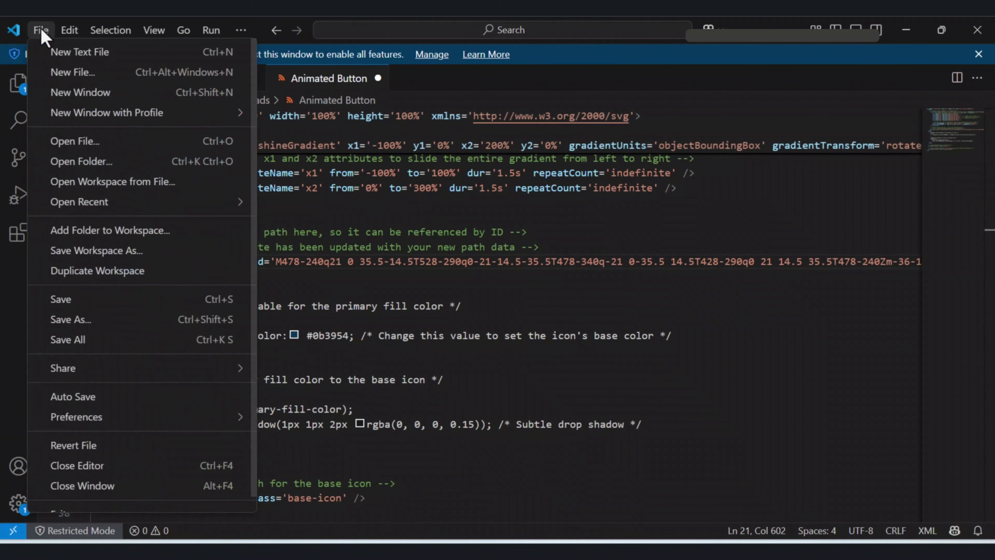
click(66, 319)
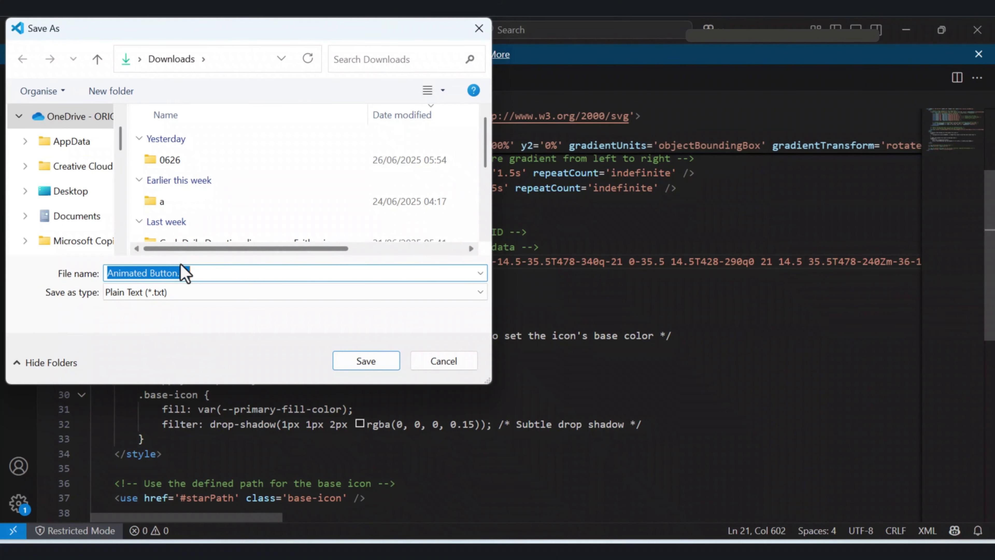
drag(178, 275, 76, 282)
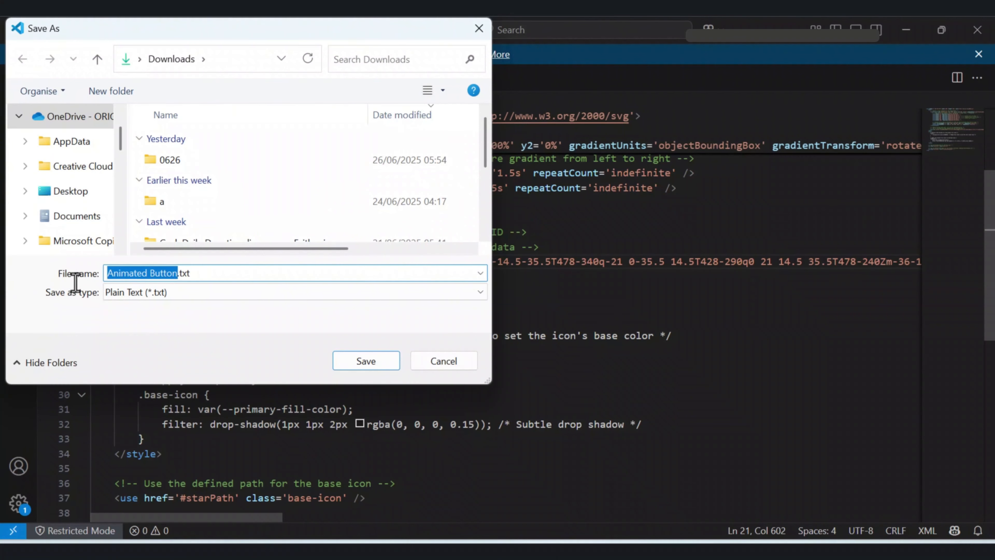
text(icon-hov)
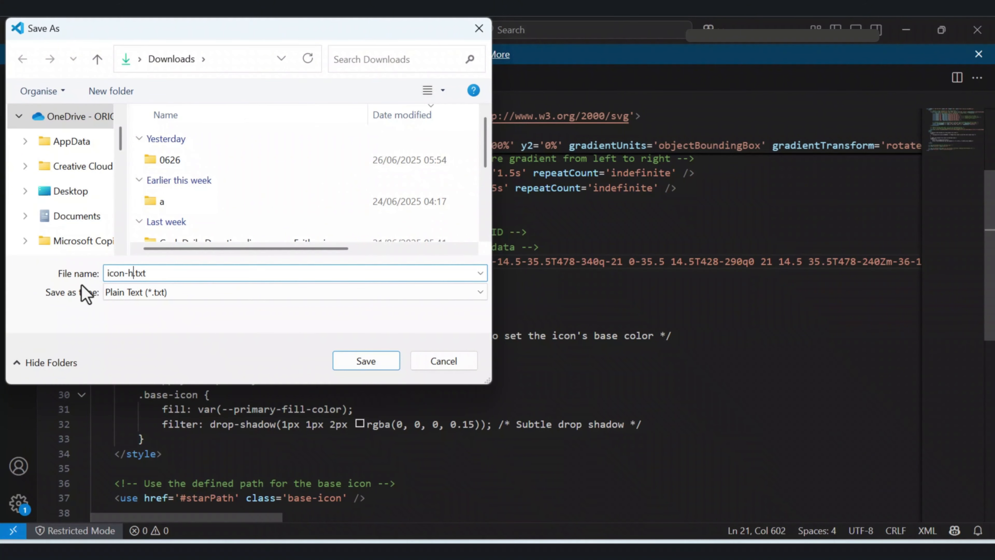
text(er)
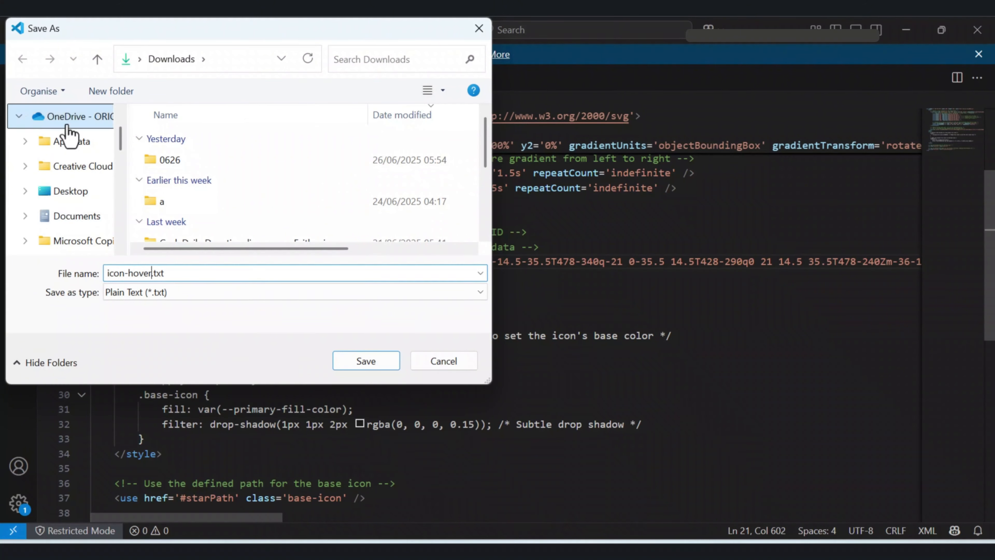
click(183, 273)
key(BackSpace)
key(BackSpace)
key(BackSpace)
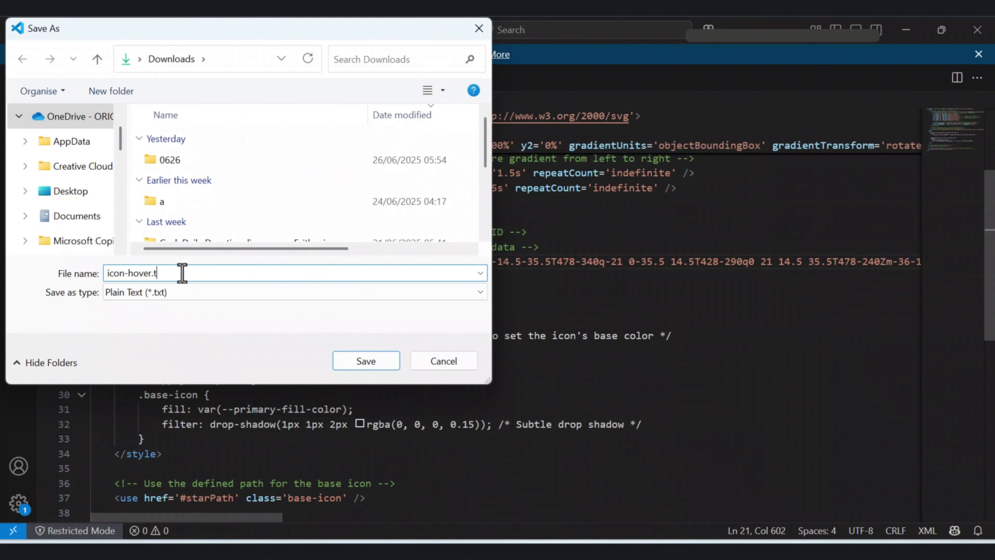
text(svg)
click(366, 360)
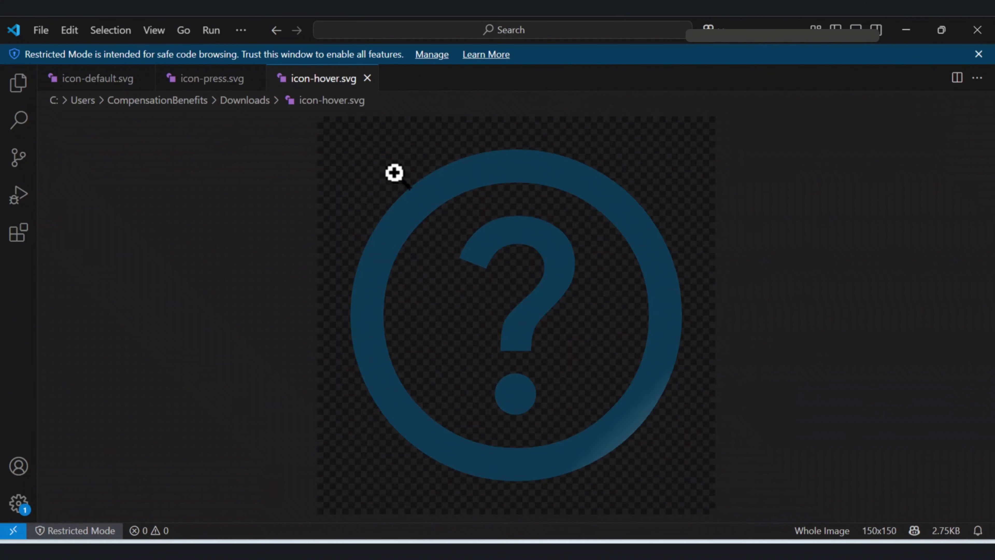
click(212, 80)
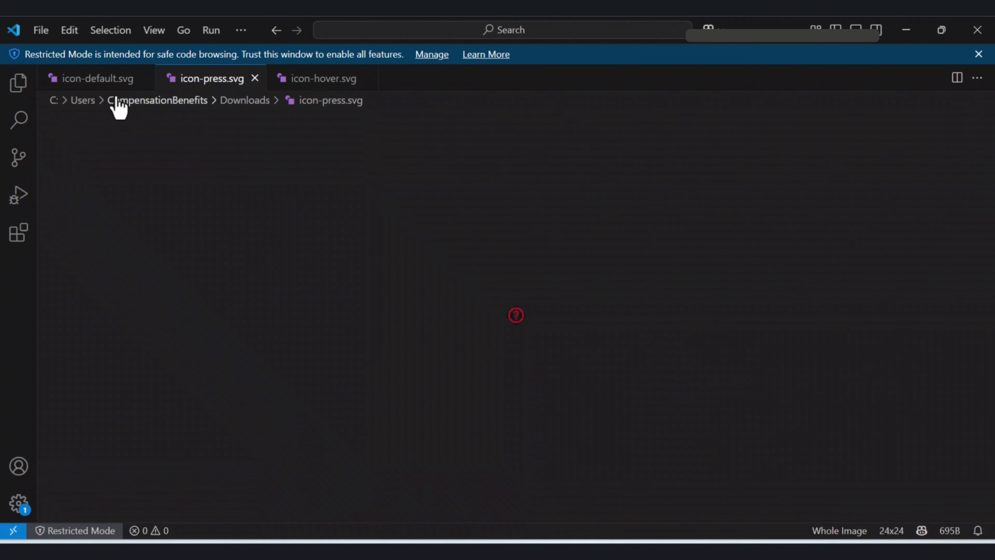
click(94, 81)
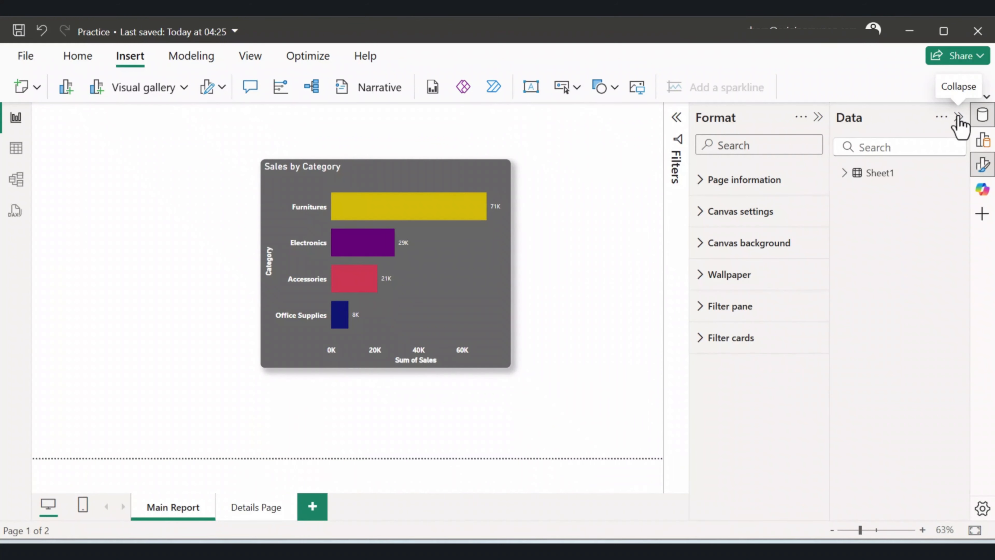
In Power BI, add a blank button to the Main Report page and place it near the page's upper-right corner, at about horizontal 1154, vertical 21
click(959, 118)
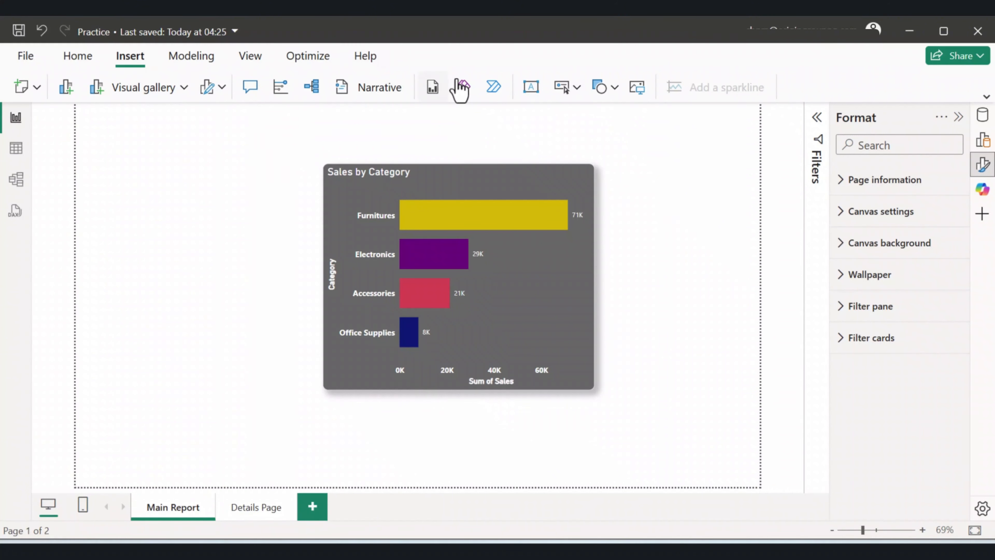
click(575, 88)
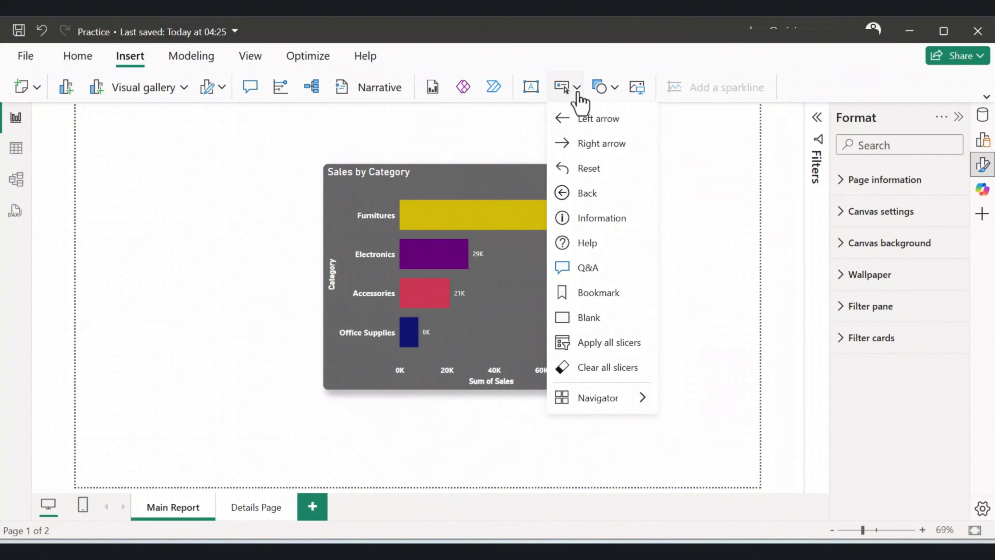
click(580, 117)
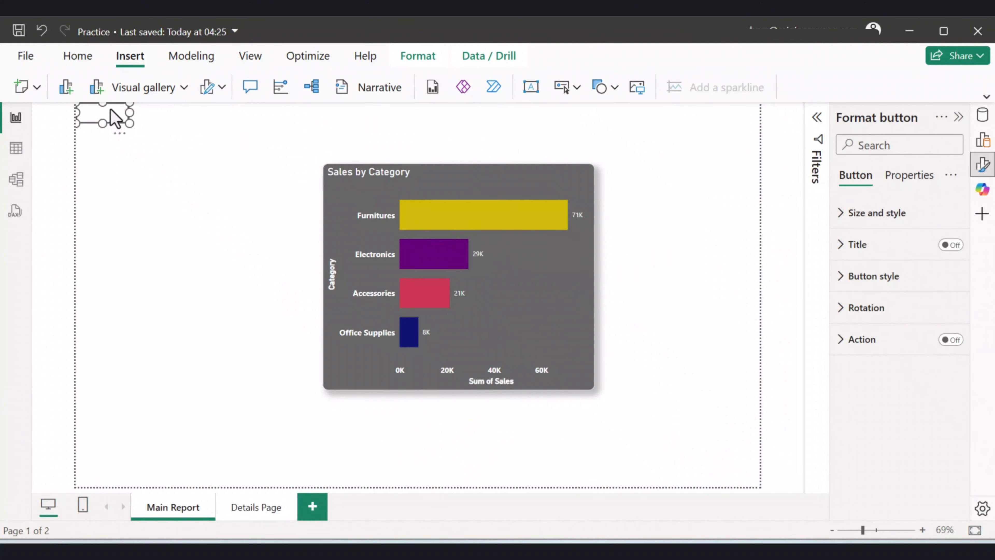
drag(114, 117, 727, 120)
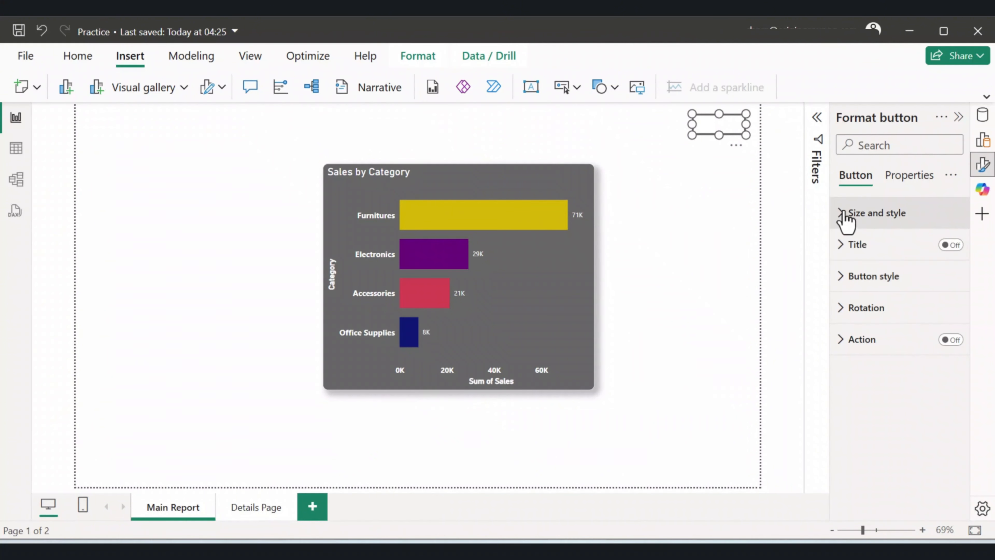
Turn off the border in the blank button's default-state style
click(844, 222)
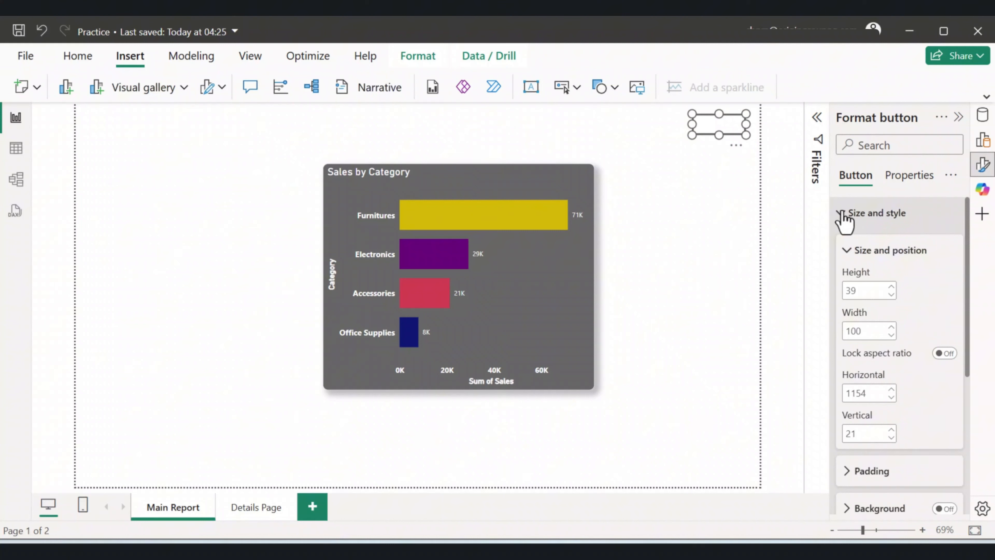
click(844, 213)
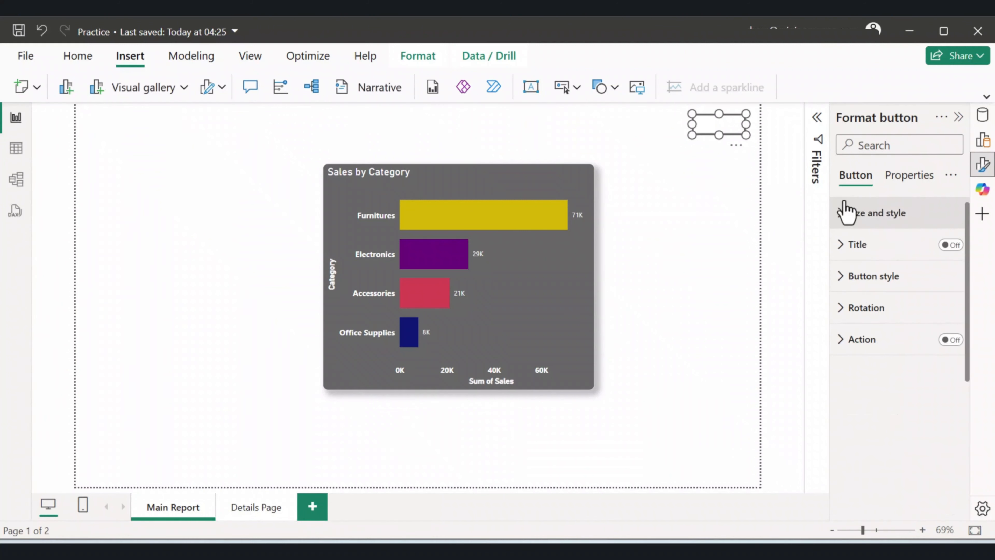
click(847, 279)
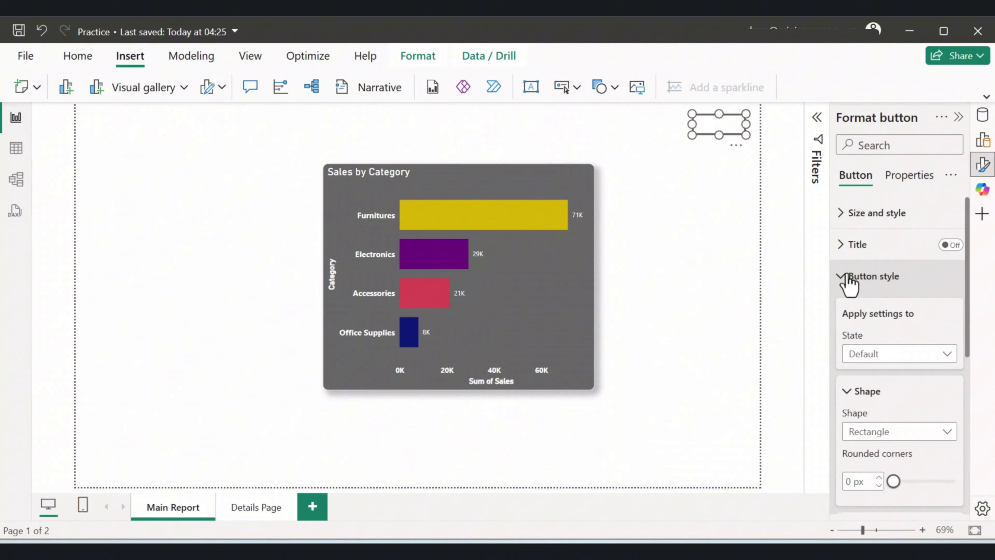
scroll(870, 312, down, 5)
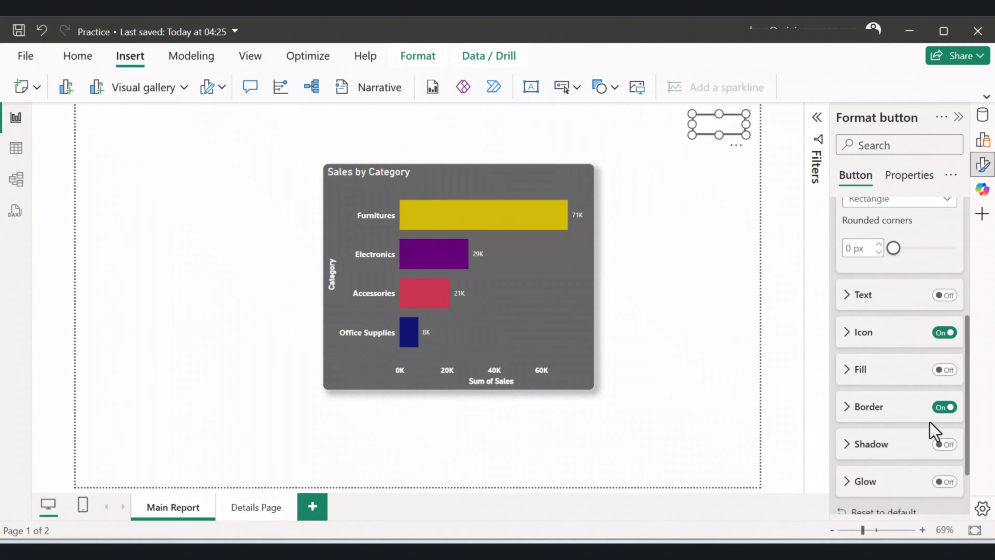
click(944, 409)
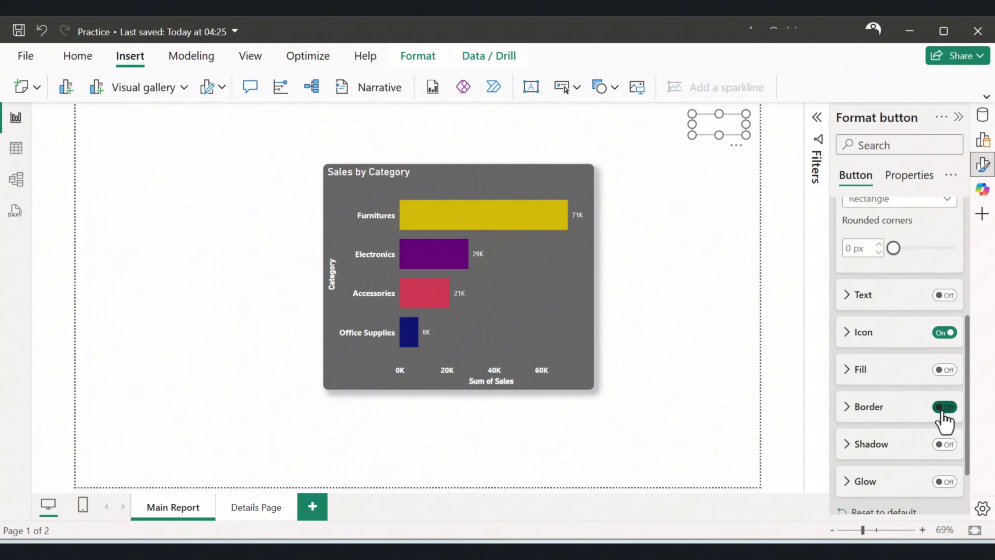
scroll(868, 298, up, 5)
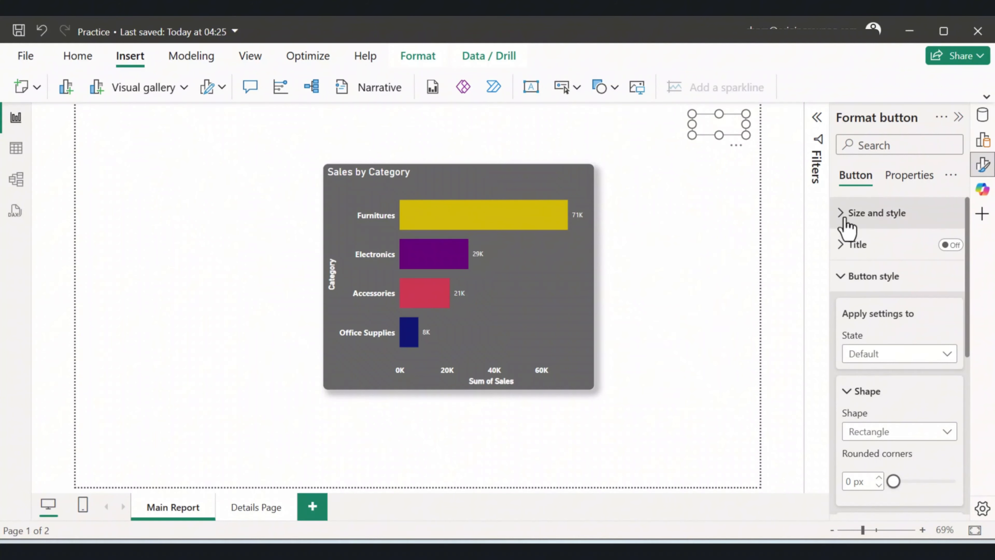
Set the icon type of the button's default state to Custom
click(845, 218)
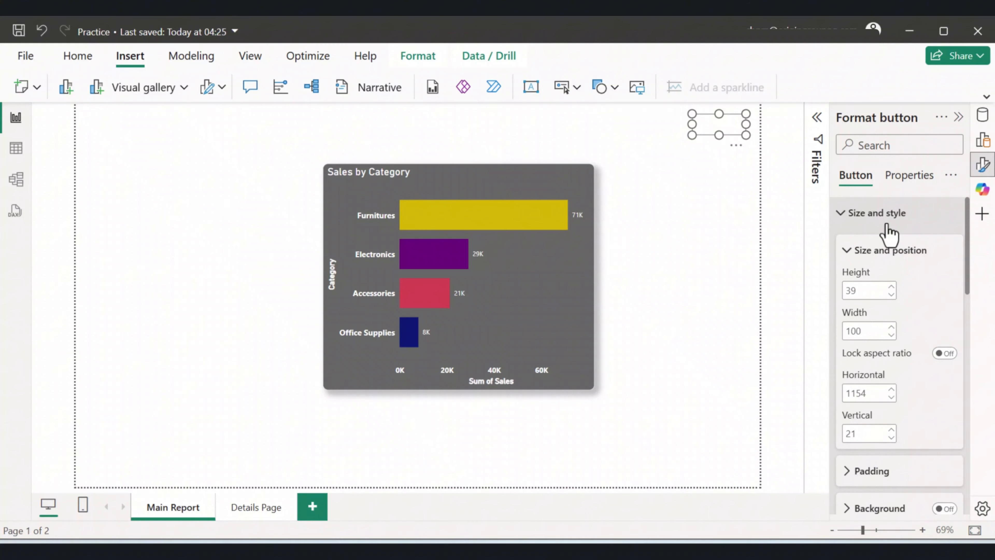
scroll(893, 360, down, 8)
scroll(893, 361, down, 5)
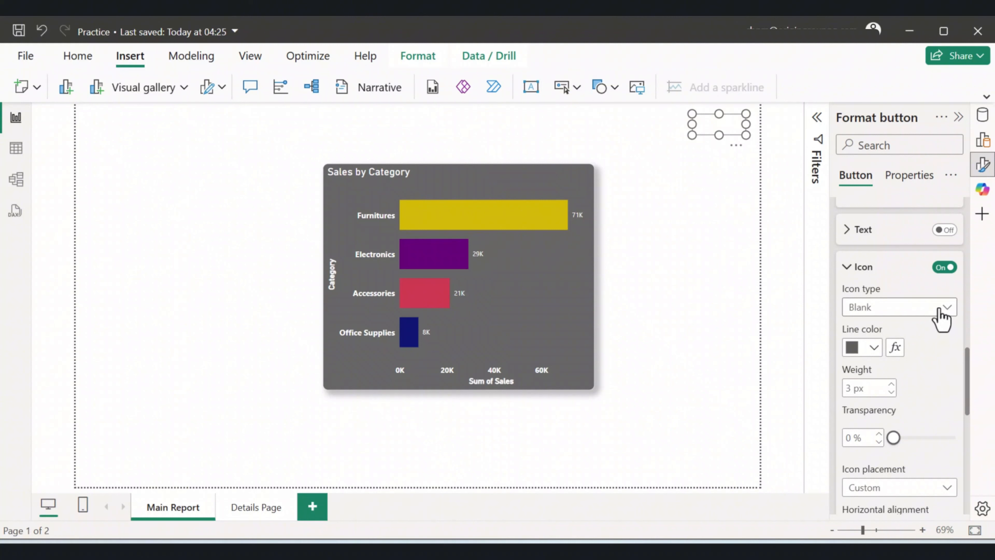
click(942, 309)
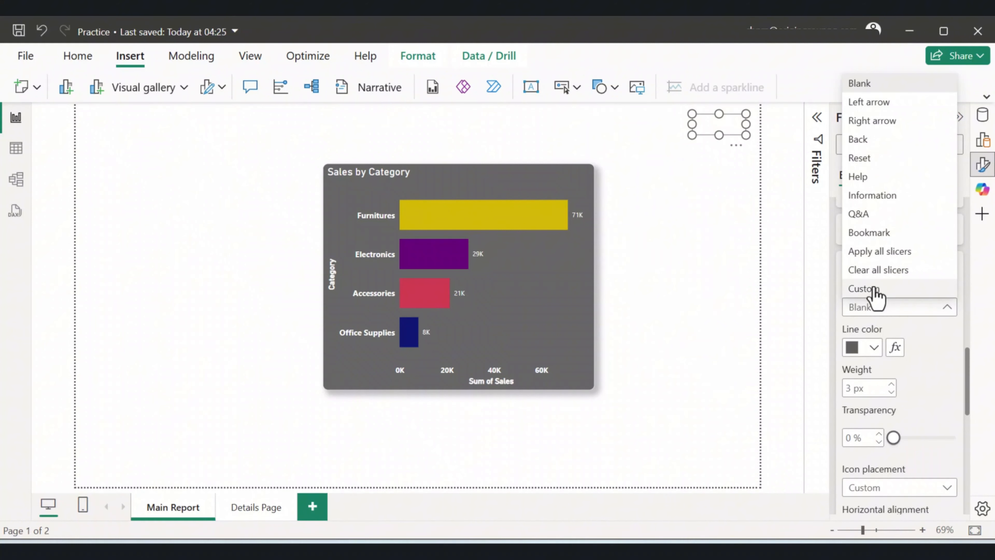
click(864, 288)
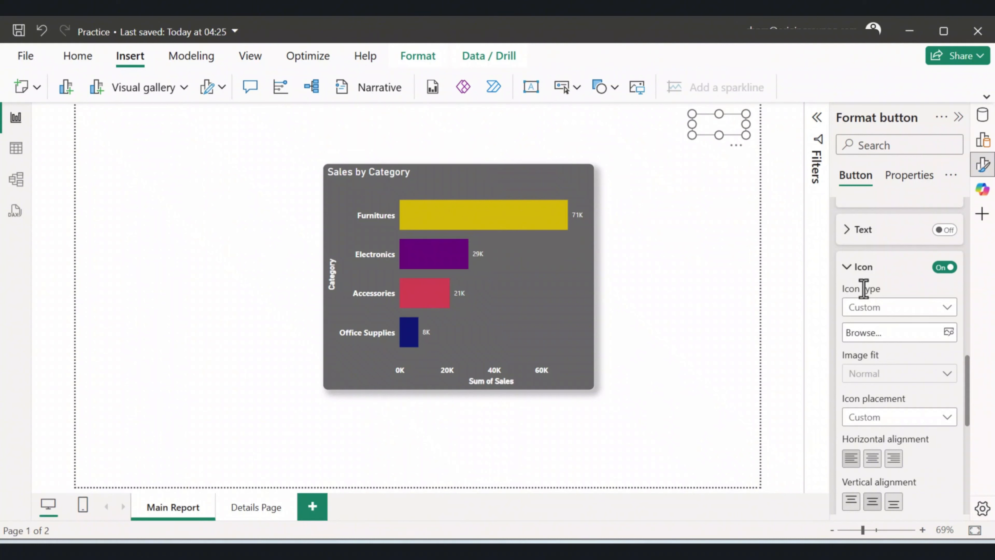
Load icon-default.svg from Downloads as the button's default-state icon, and shift the button slightly to the left on the page
scroll(904, 372, up, 5)
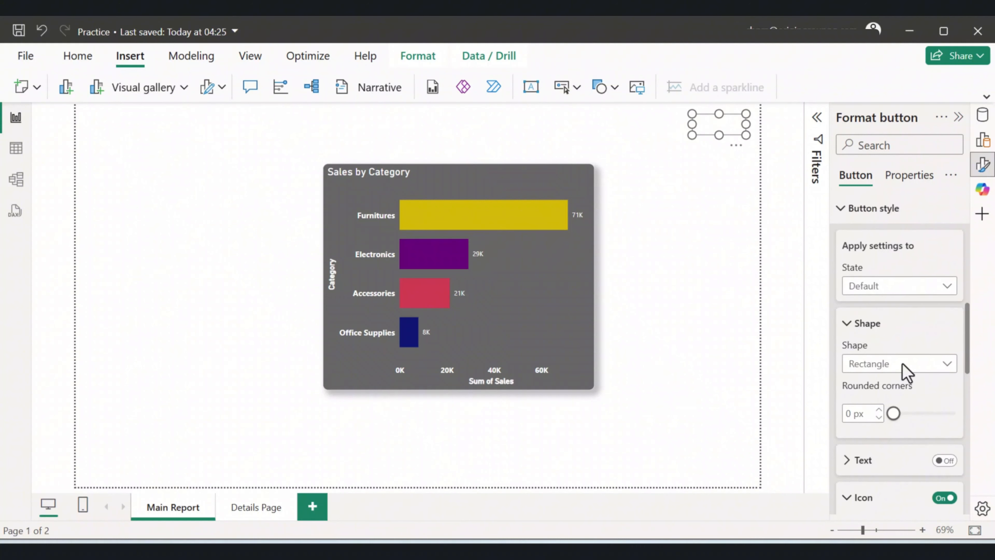
scroll(904, 372, down, 5)
scroll(912, 394, up, 6)
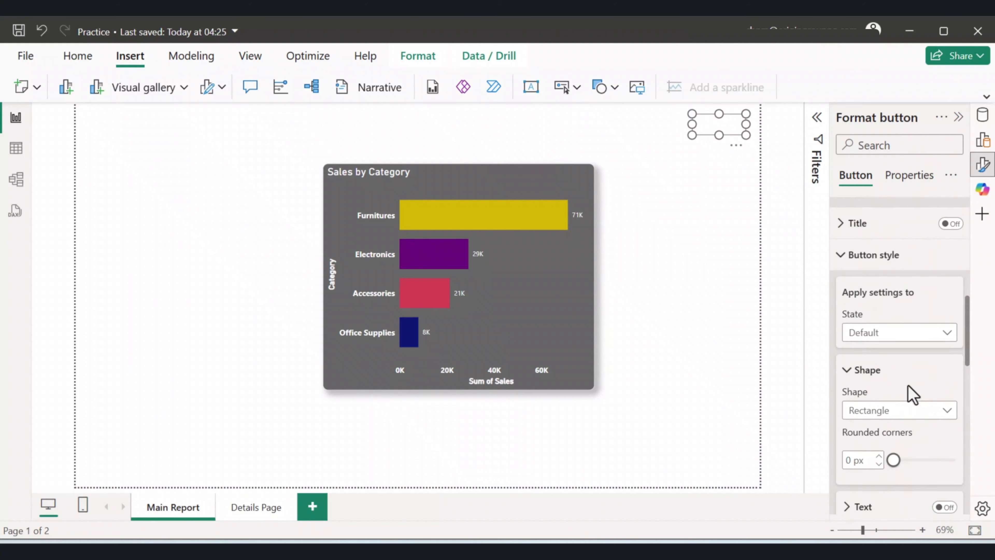
scroll(911, 394, up, 4)
scroll(911, 394, down, 5)
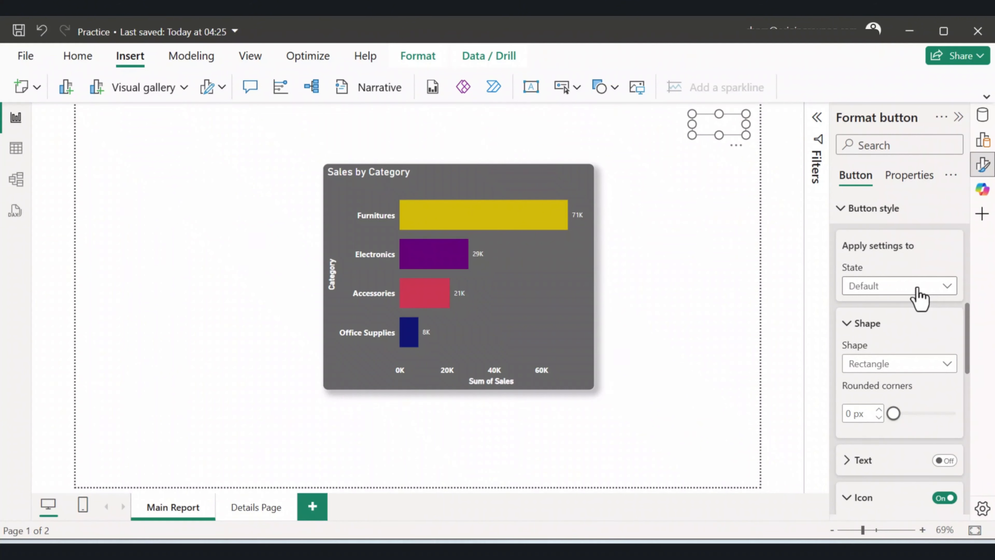
scroll(913, 337, up, 2)
scroll(905, 376, down, 9)
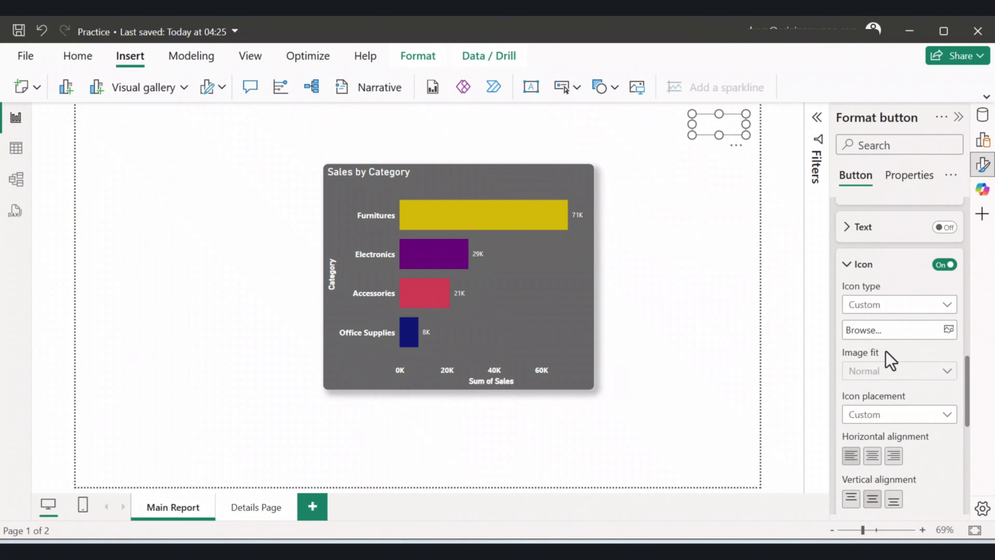
click(949, 329)
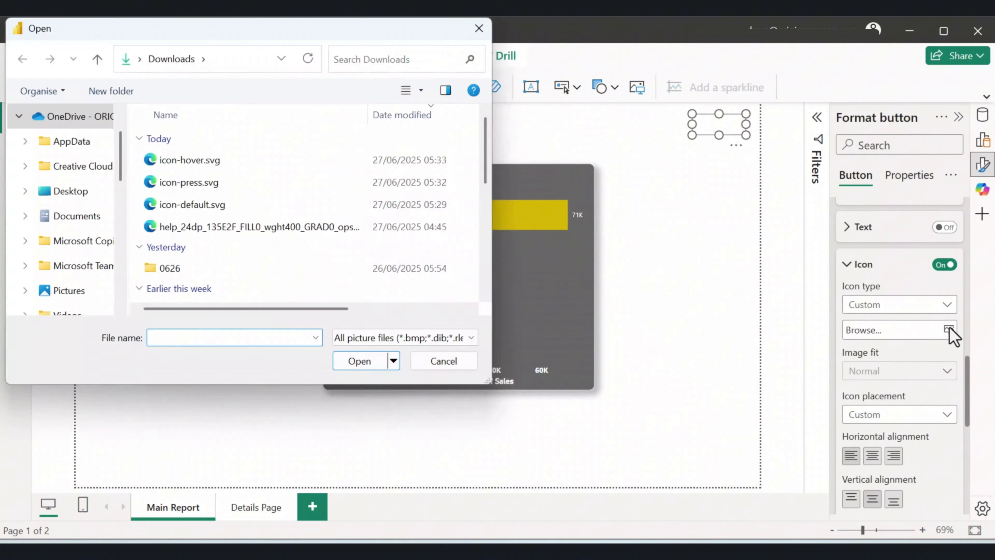
drag(246, 38, 366, 66)
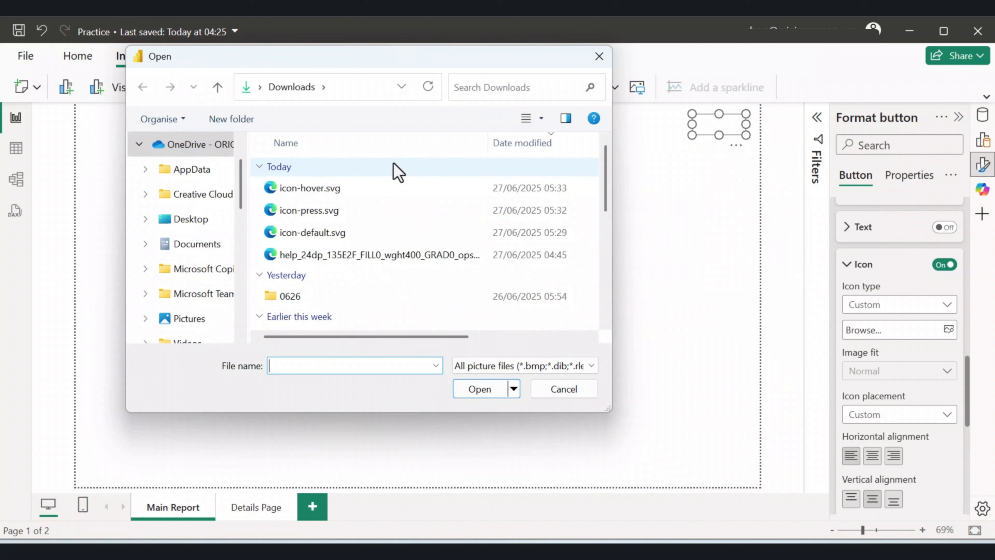
click(316, 236)
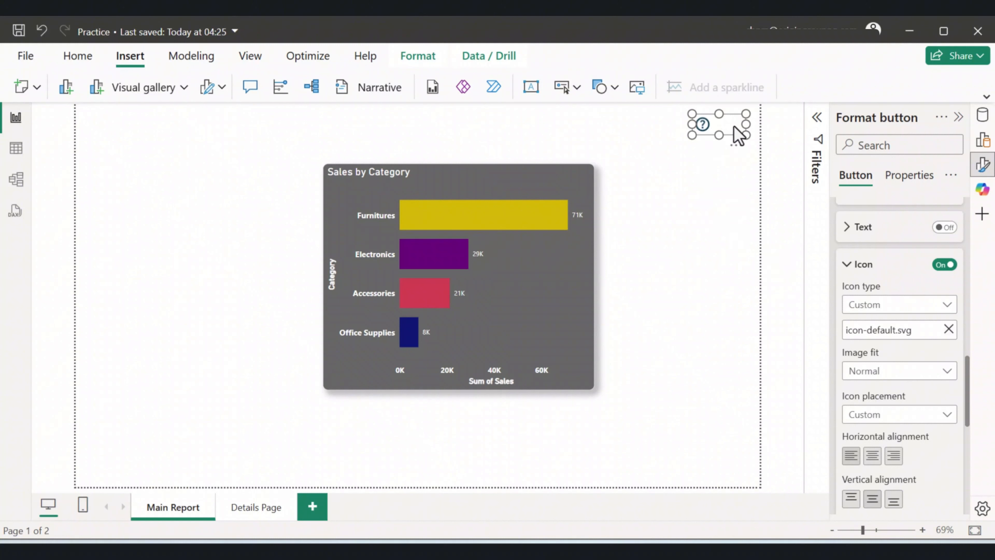
drag(733, 126, 725, 127)
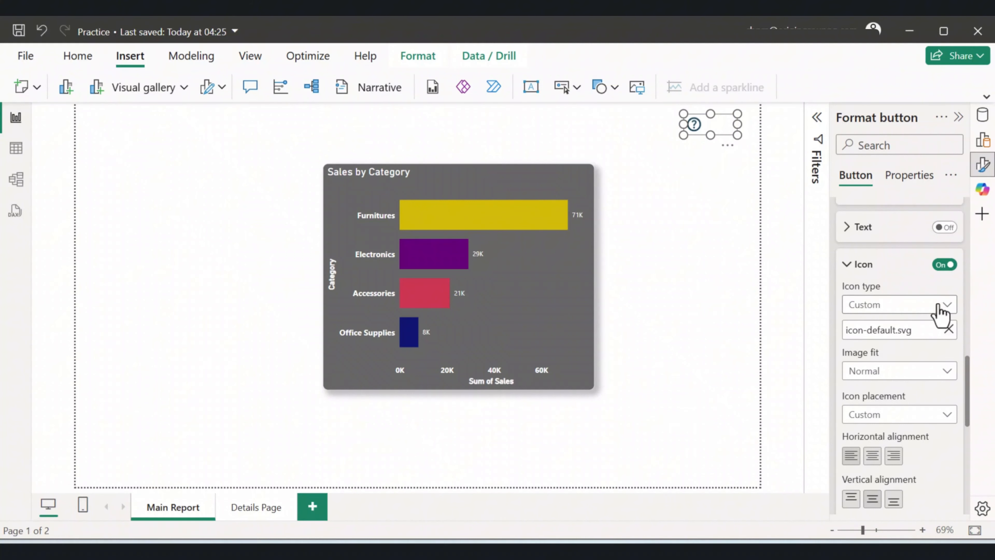
Replace icon-default.svg with icon-hover.svg from Downloads as the icon of the button's On hover state
click(949, 329)
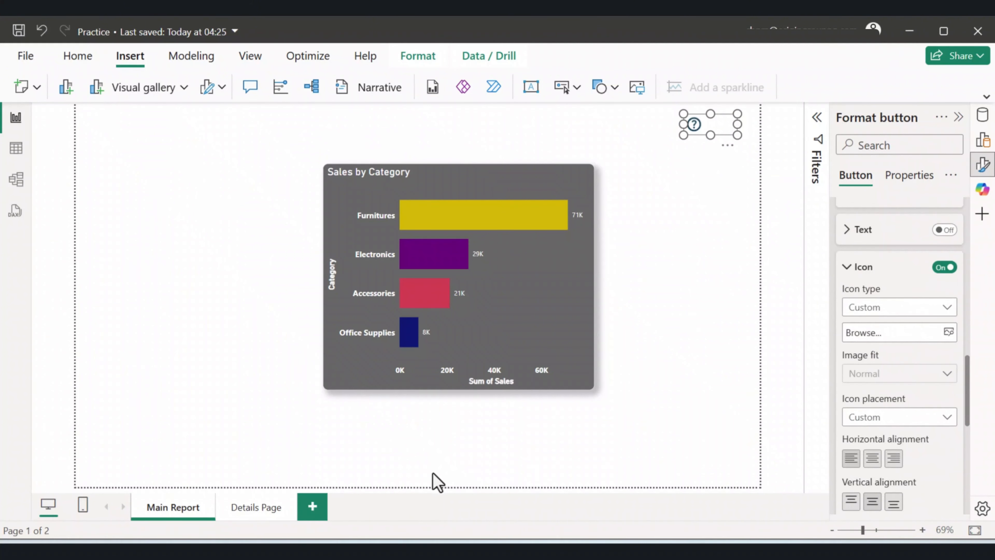
click(944, 333)
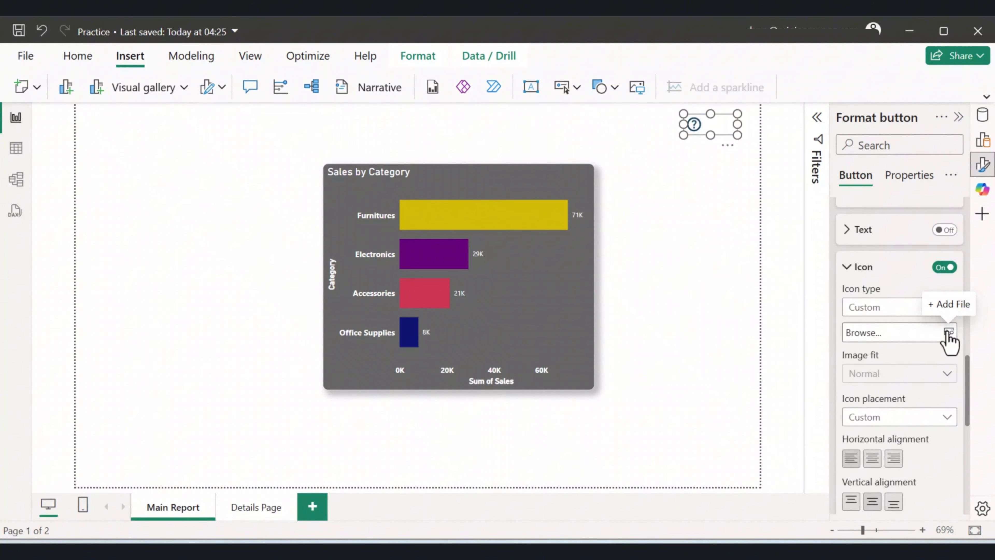
click(945, 333)
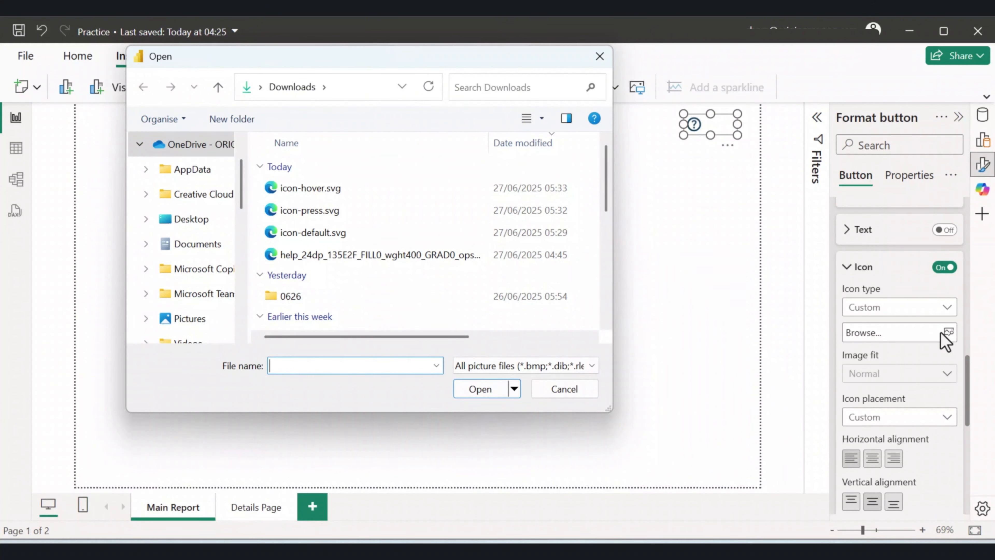
click(309, 189)
click(481, 389)
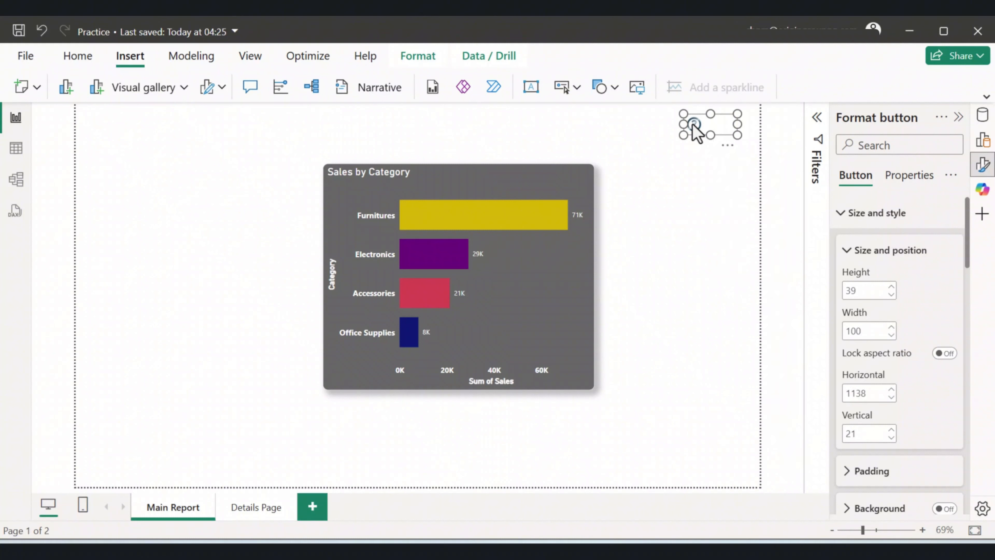
Switch the button style settings to the On press state
scroll(909, 378, down, 8)
scroll(898, 316, up, 4)
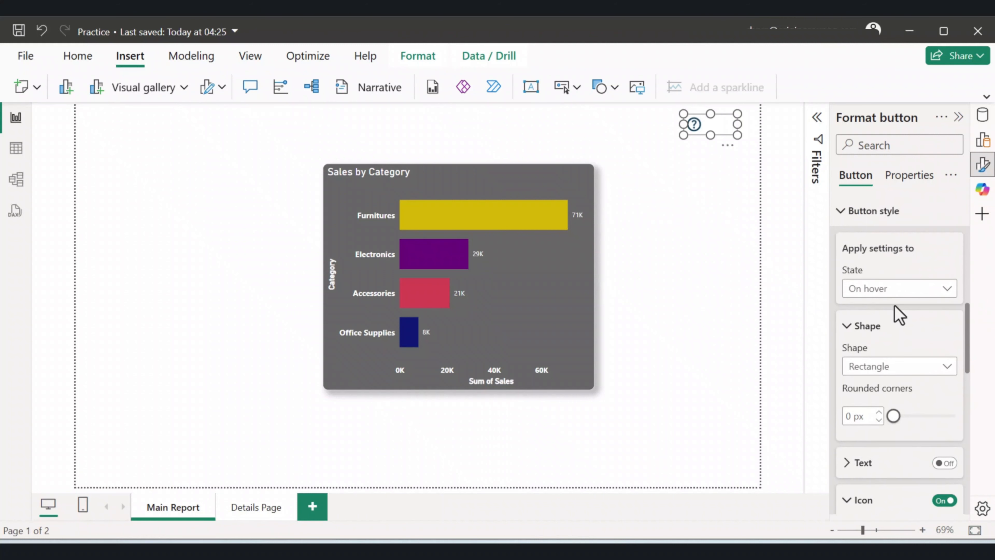
scroll(866, 289, up, 3)
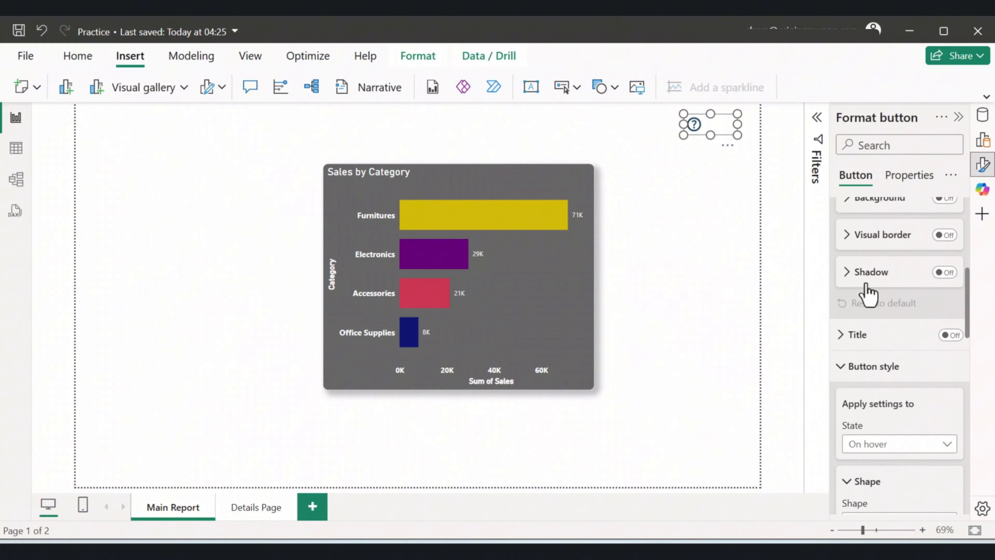
scroll(889, 318, down, 3)
click(897, 289)
click(871, 349)
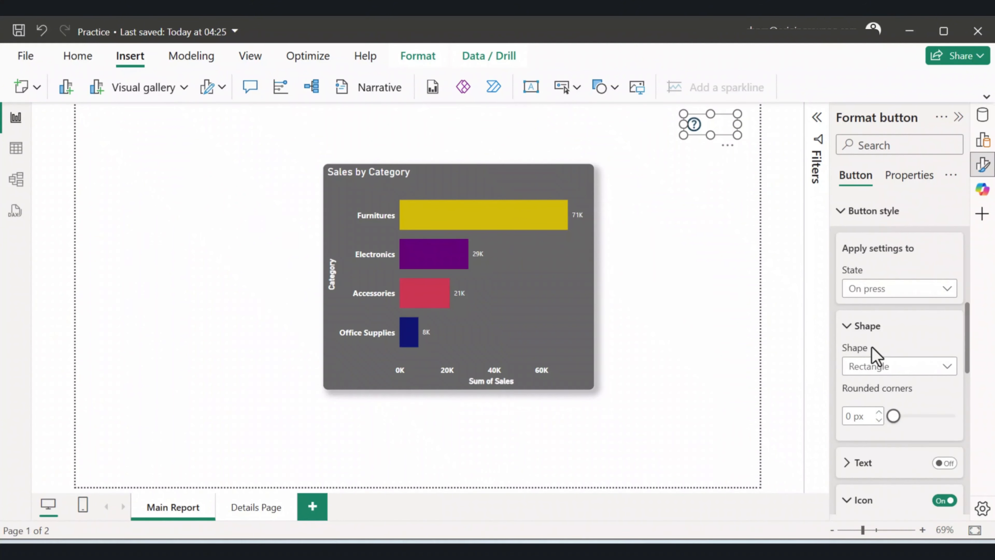
Remove icon-default.svg from the button's On press state and browse for a replacement icon file
scroll(883, 348, down, 2)
scroll(885, 349, up, 2)
scroll(887, 348, down, 4)
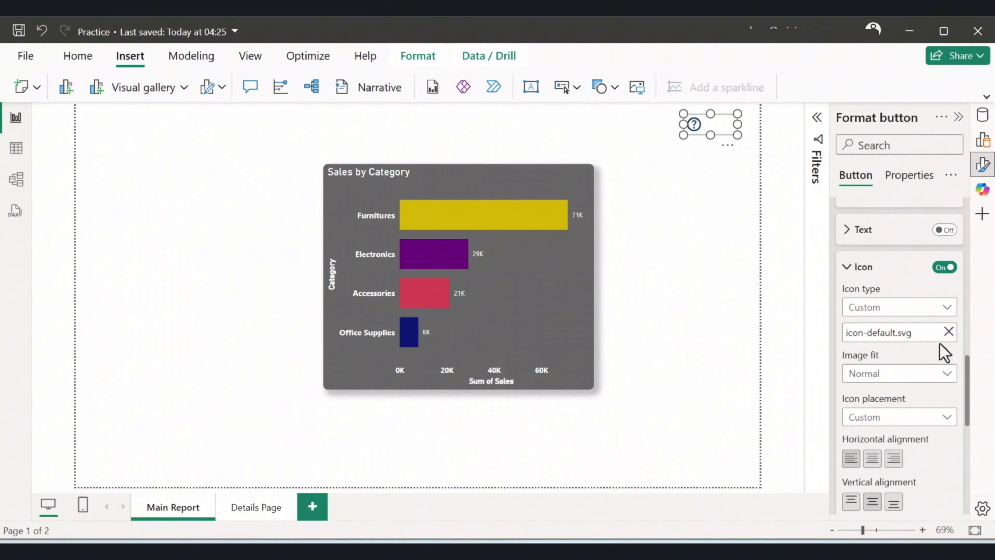
click(949, 332)
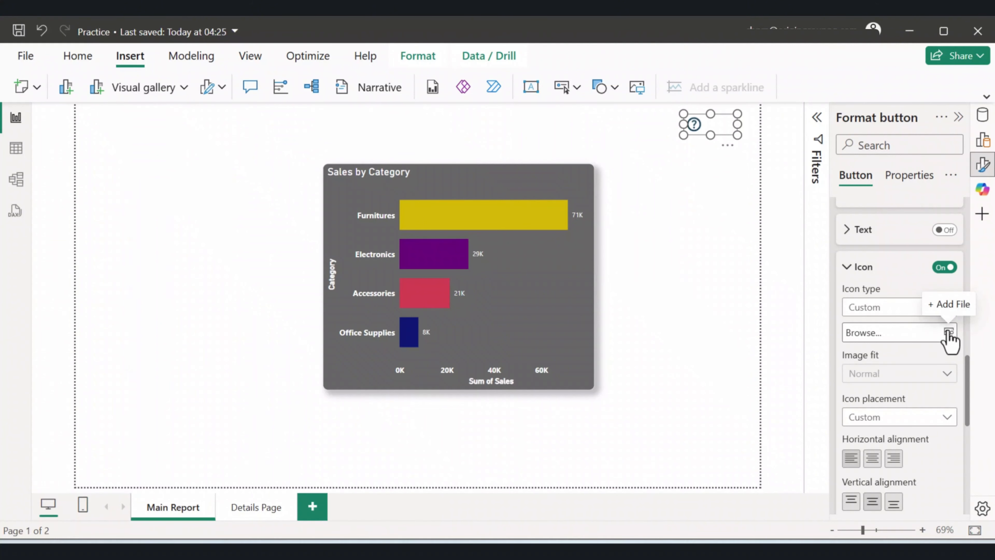
click(948, 333)
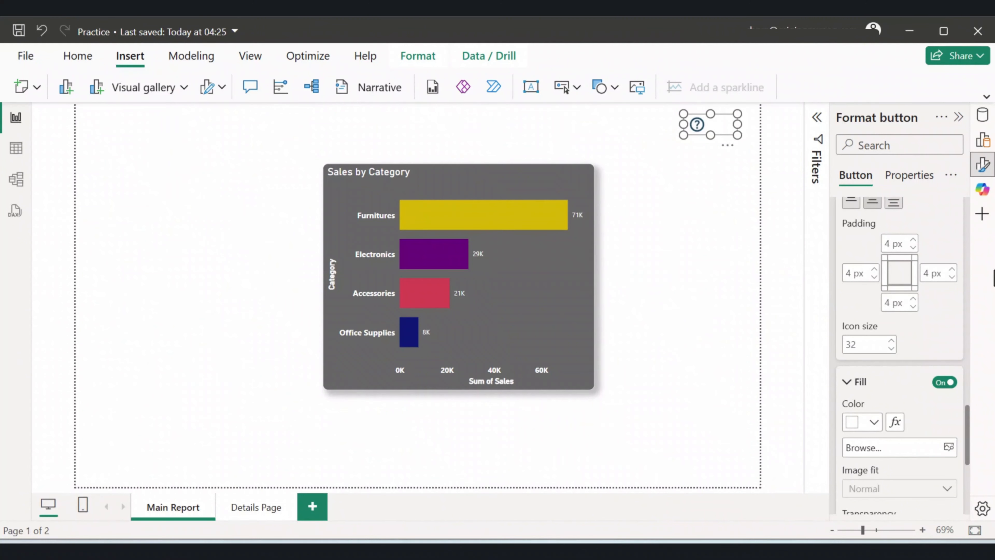
Increase the button's icon size to 39
click(892, 340)
click(892, 340)
click(892, 339)
click(891, 339)
click(892, 339)
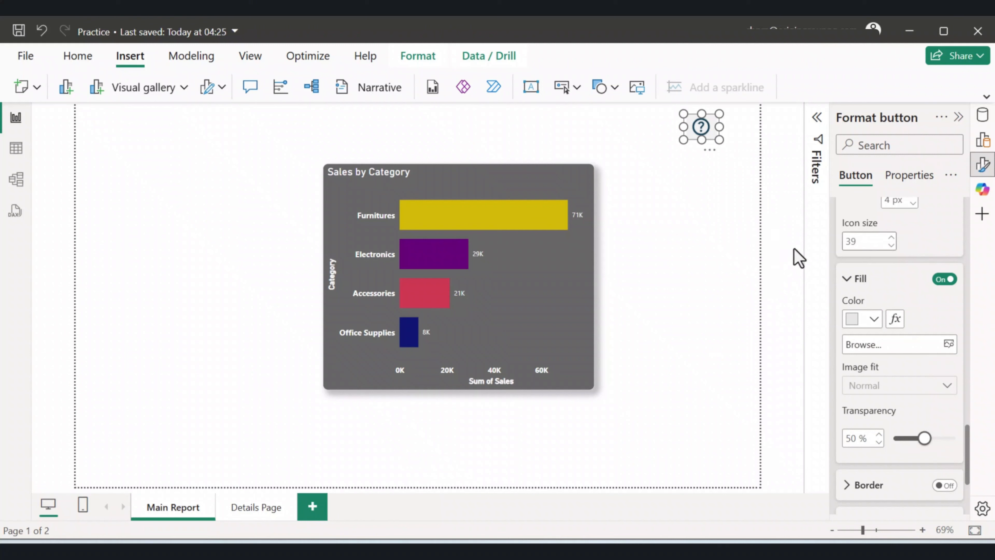
Toggle the button's fill and try the recent dark purple as its fill color
click(942, 281)
click(944, 281)
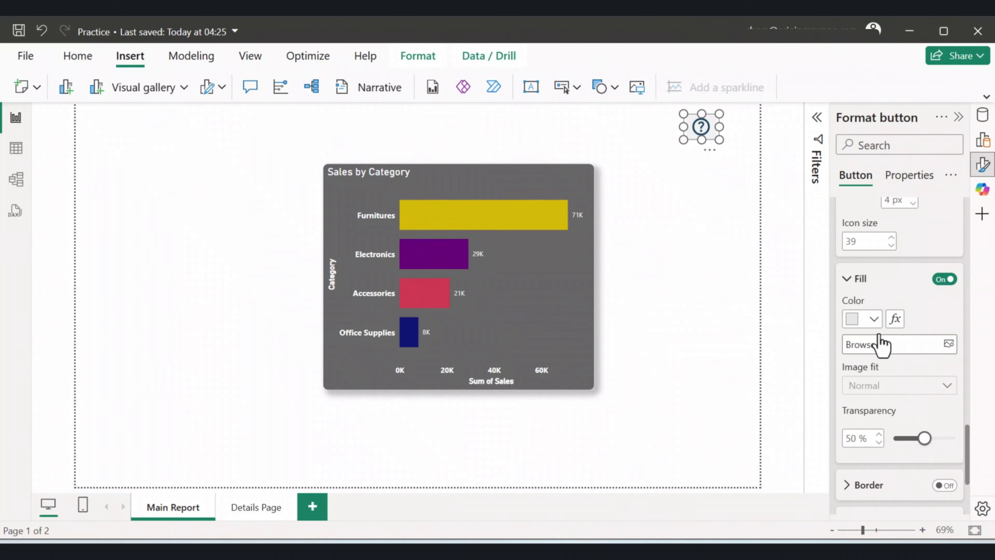
click(873, 319)
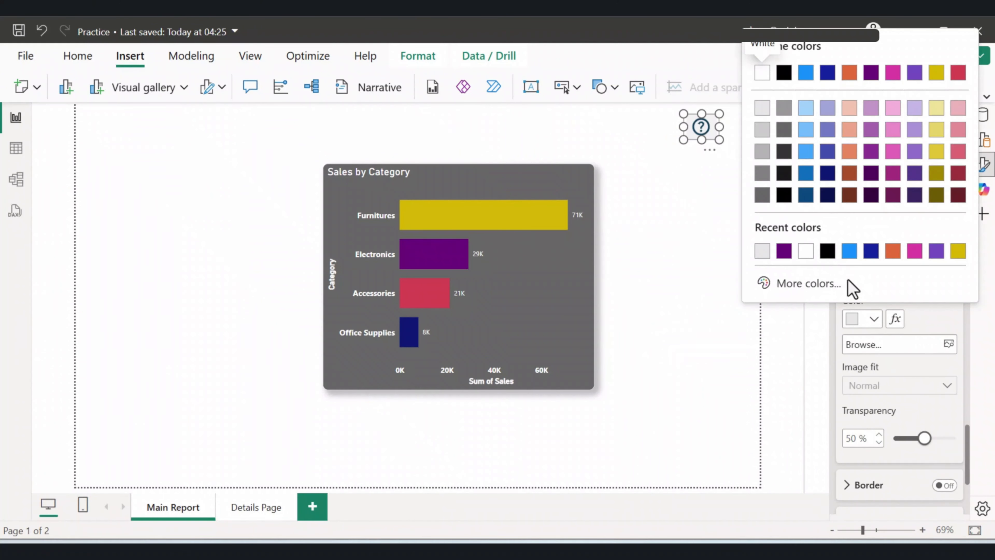
click(783, 253)
Set the button's fill color to the White theme color and deselect the button
click(875, 320)
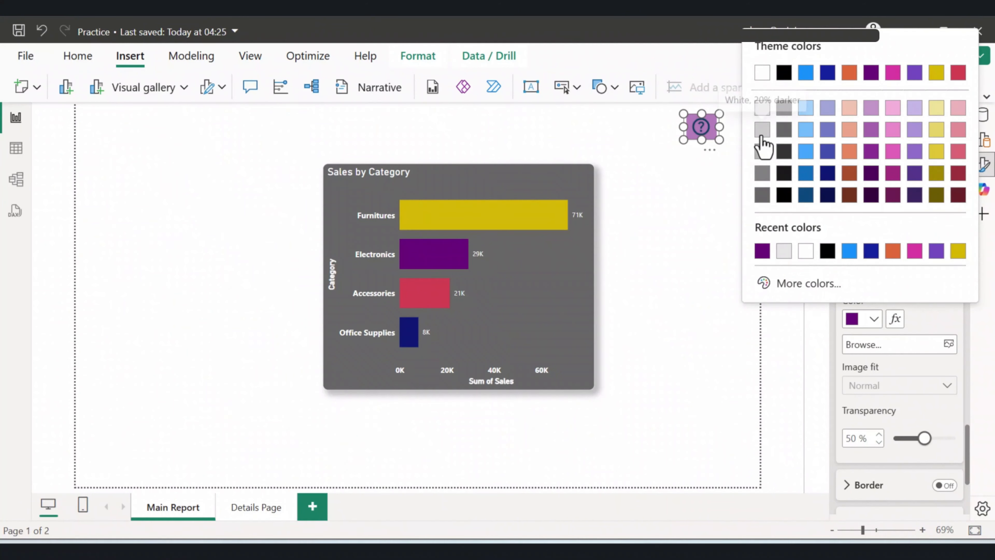
click(762, 73)
click(740, 221)
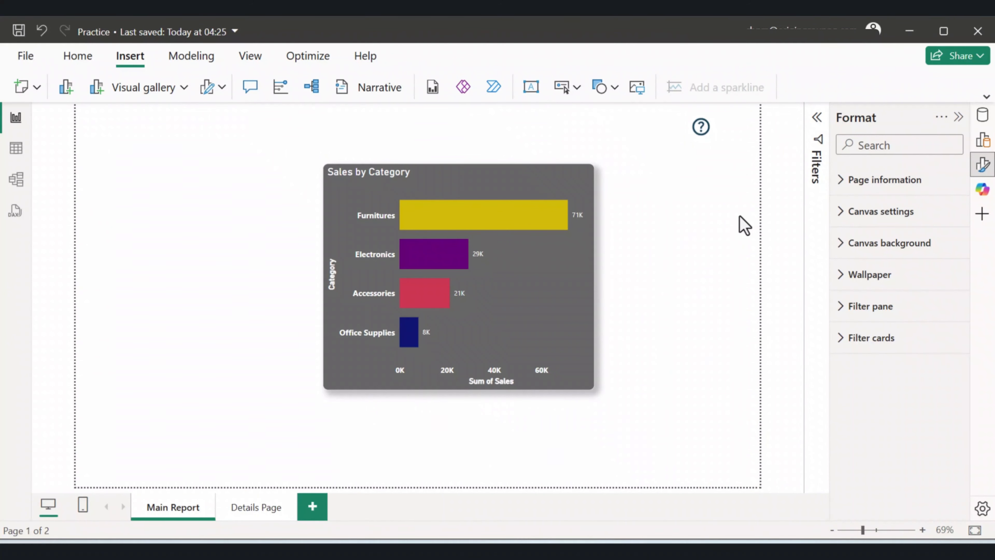
Turn on the help button's action and enter "Click for help" as its tooltip text
click(713, 135)
click(960, 118)
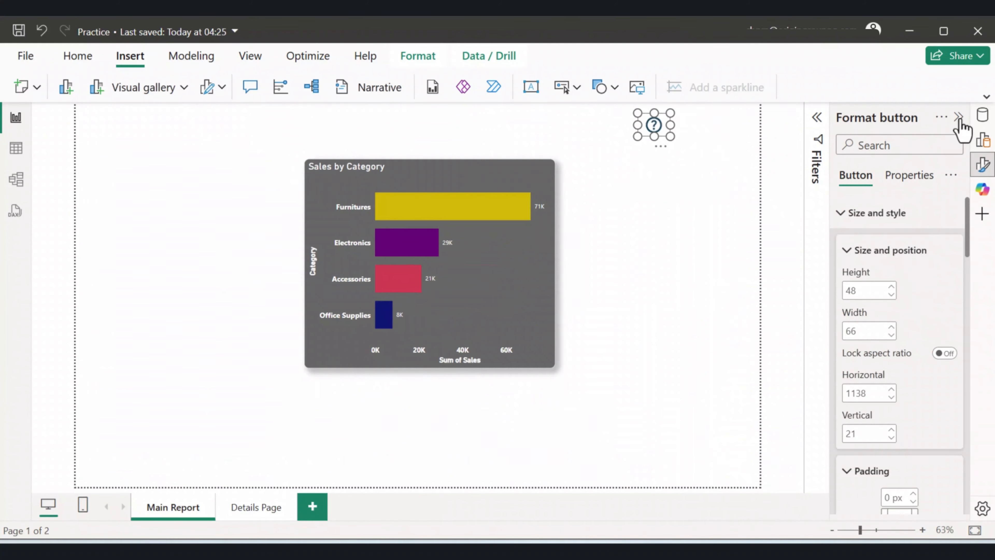
scroll(824, 222, down, 10)
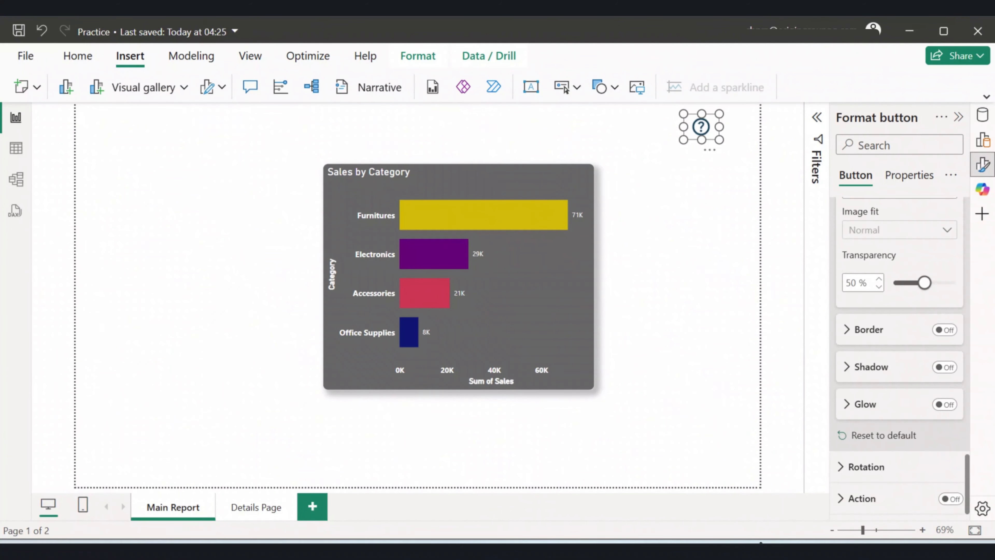
click(842, 499)
scroll(883, 442, down, 3)
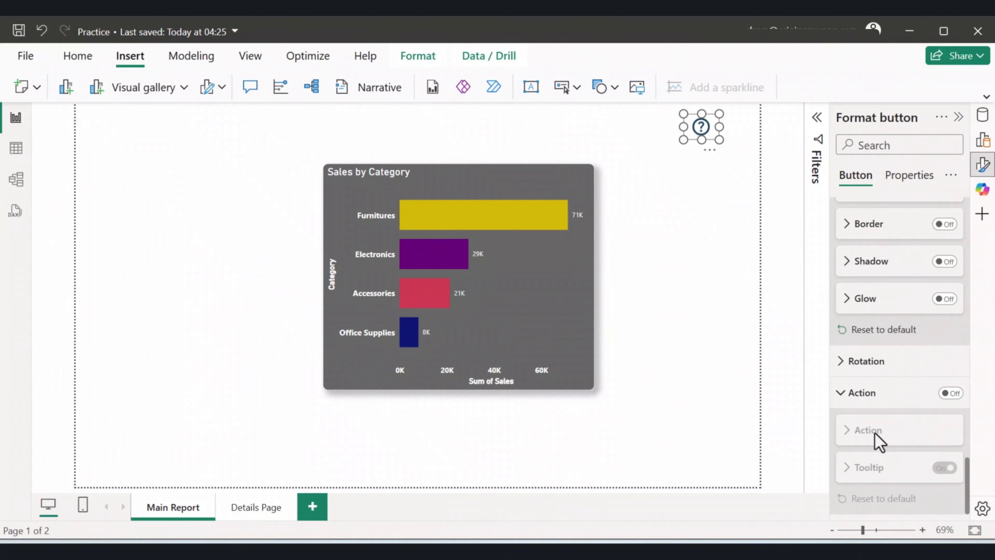
click(951, 393)
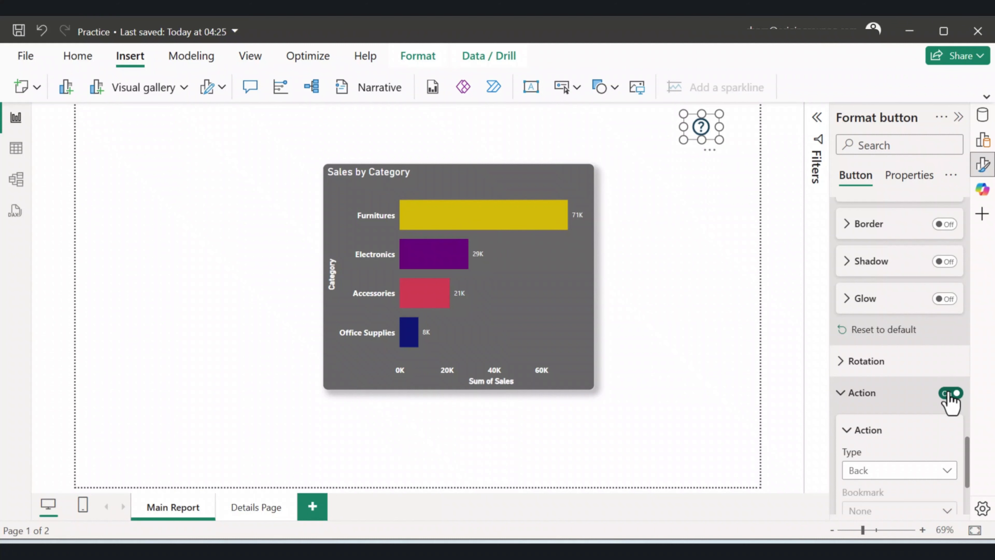
scroll(886, 456, down, 5)
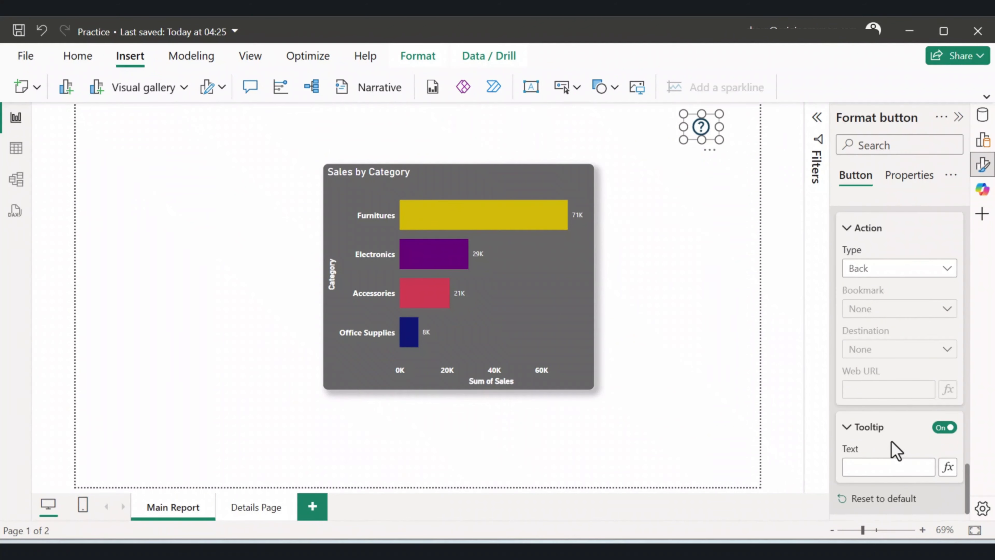
click(872, 467)
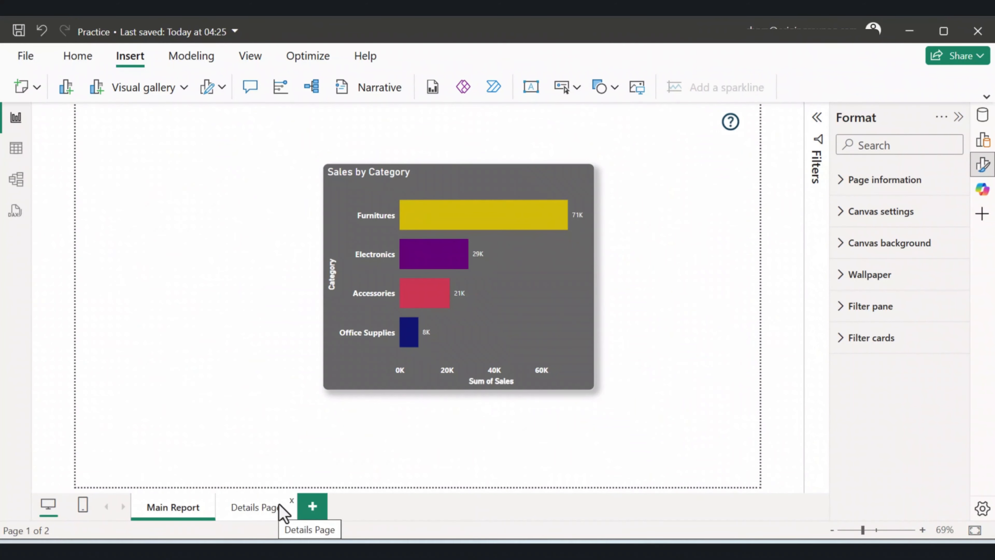
Hide the Details Page and add a new blank page to the report
right_click(262, 509)
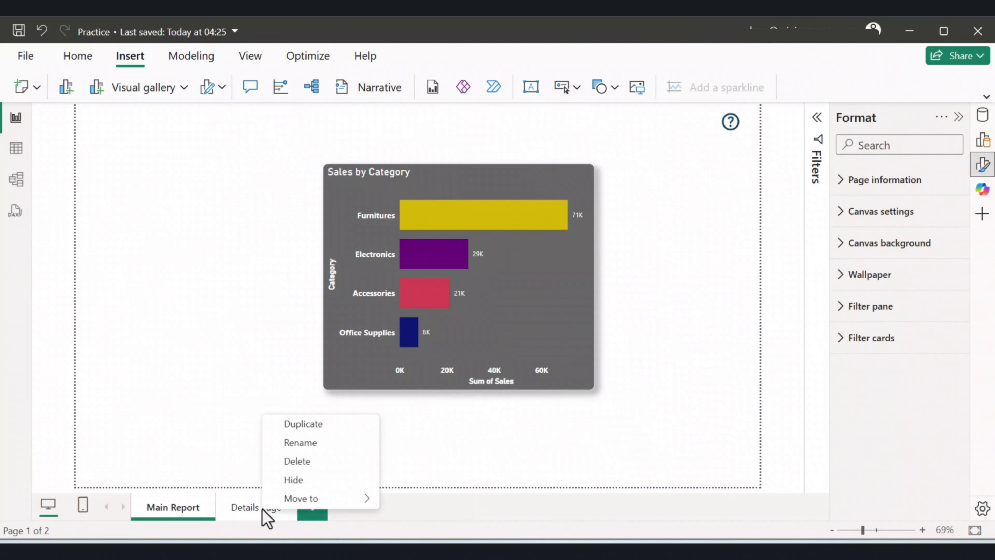
click(267, 480)
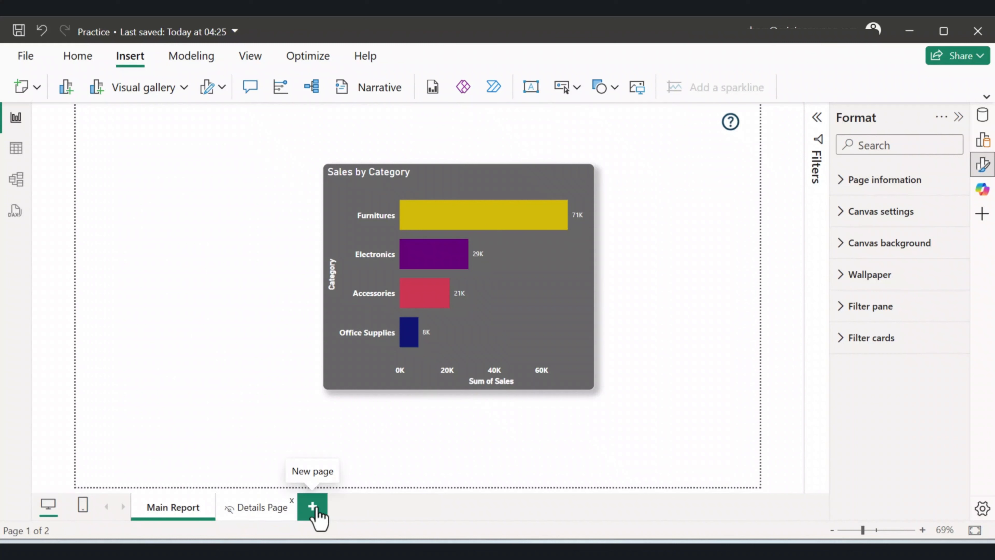
click(313, 507)
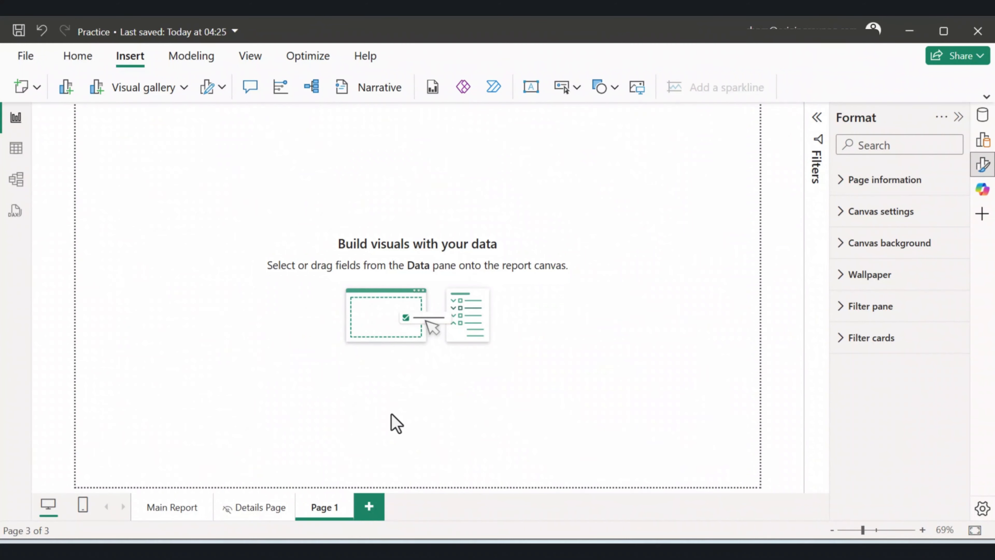
right_click(318, 510)
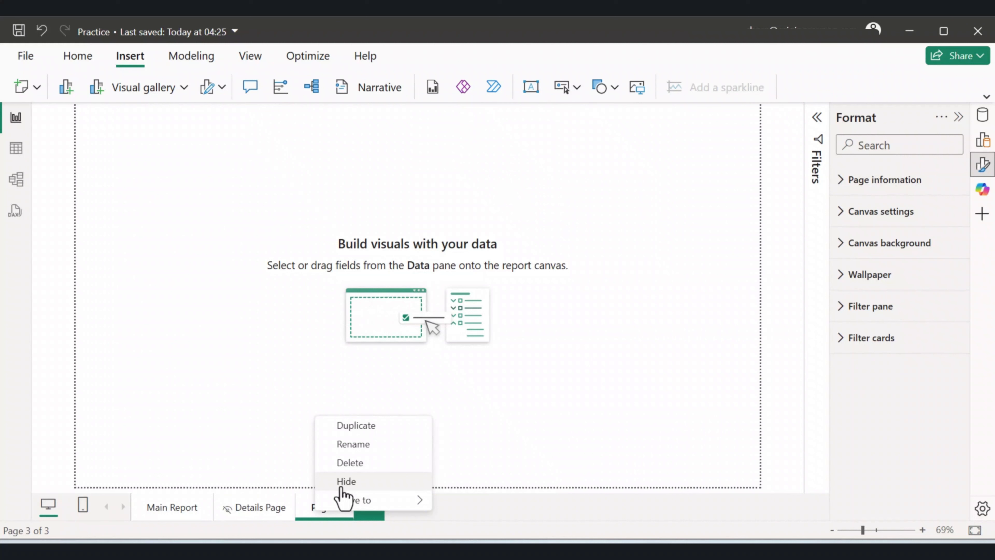
click(240, 369)
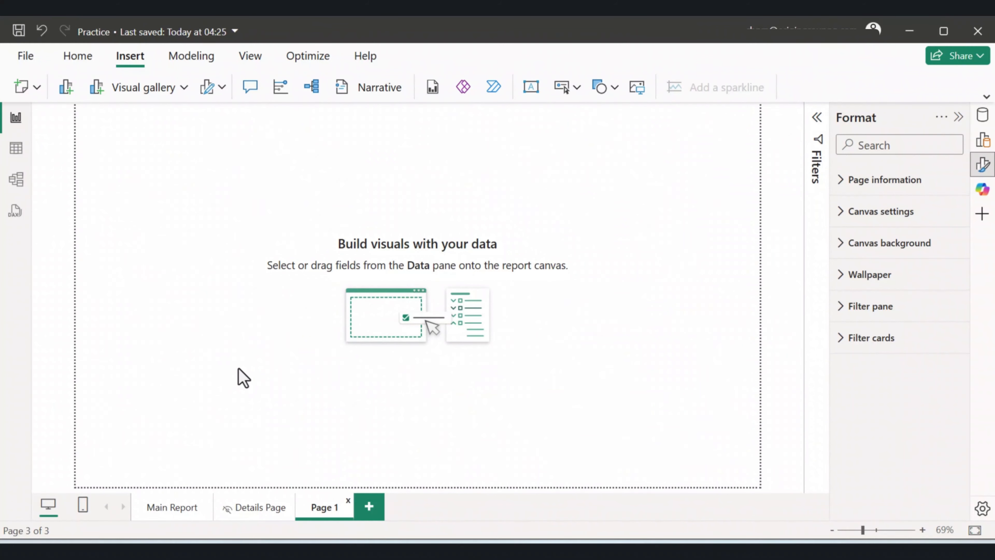
On the Main Report page, set the help button's action type to Page navigation with Page 1 as the destination
click(172, 507)
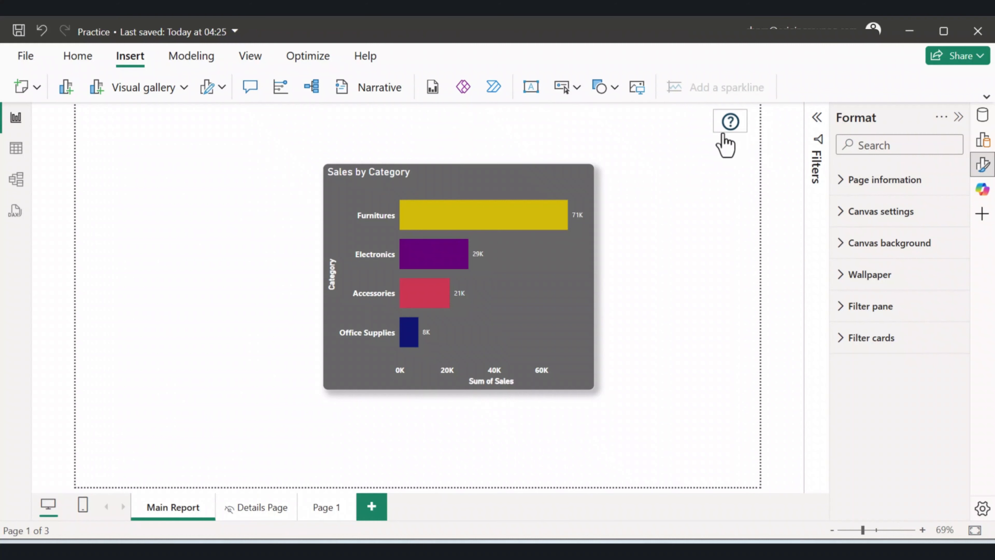
click(721, 139)
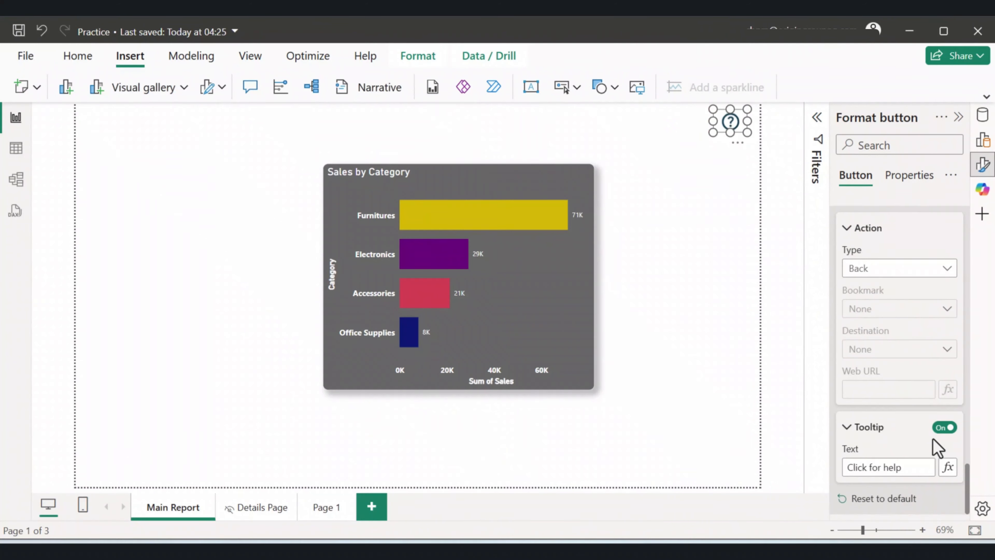
scroll(936, 446, up, 2)
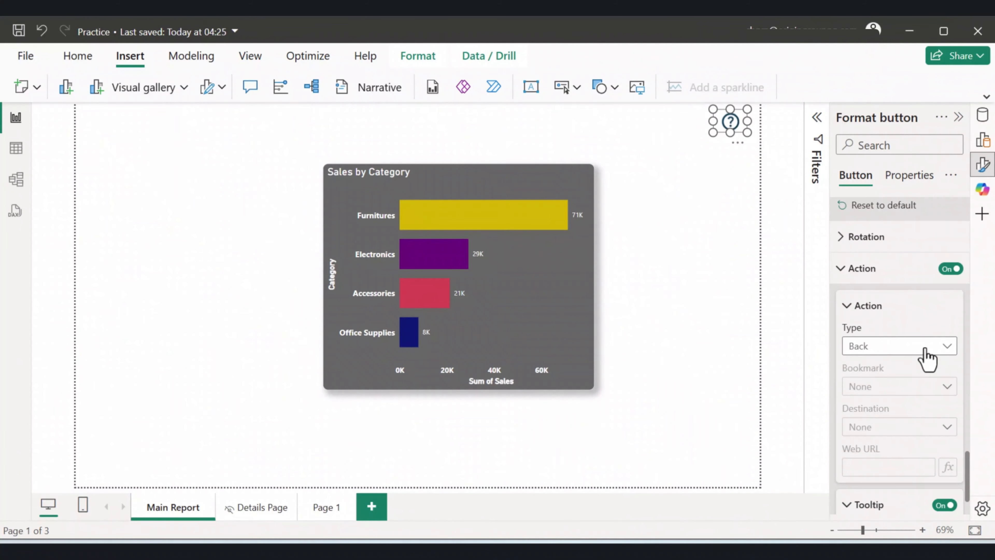
click(928, 353)
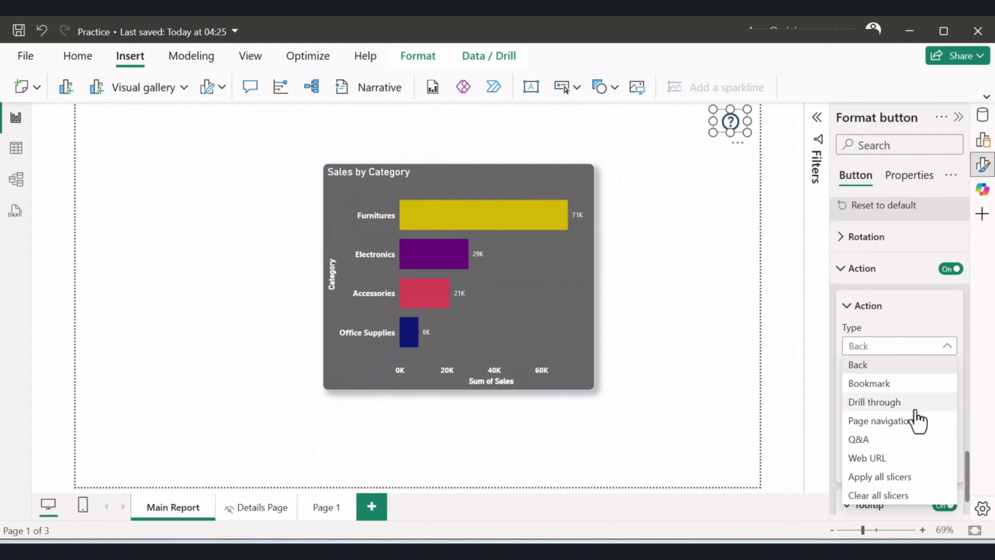
click(896, 421)
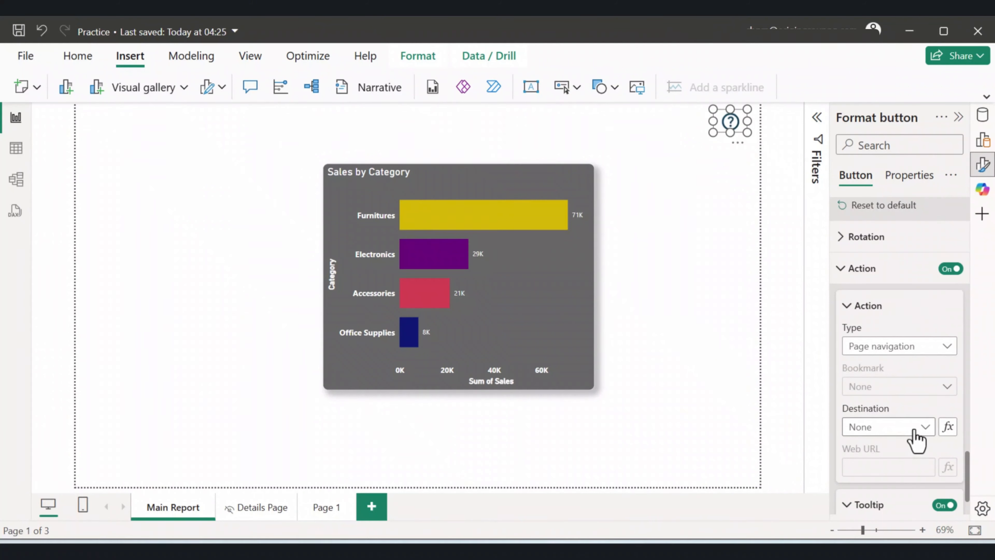
click(922, 428)
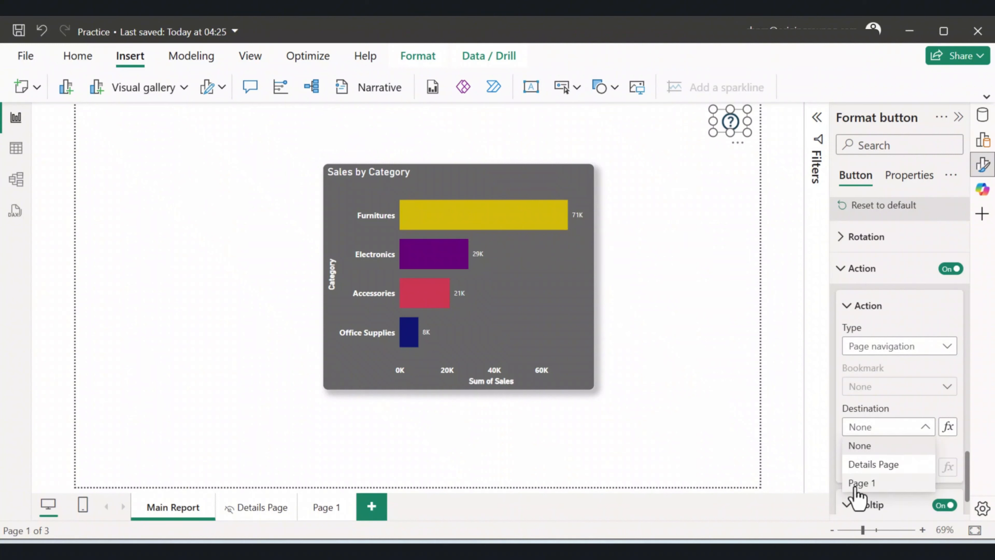
click(699, 473)
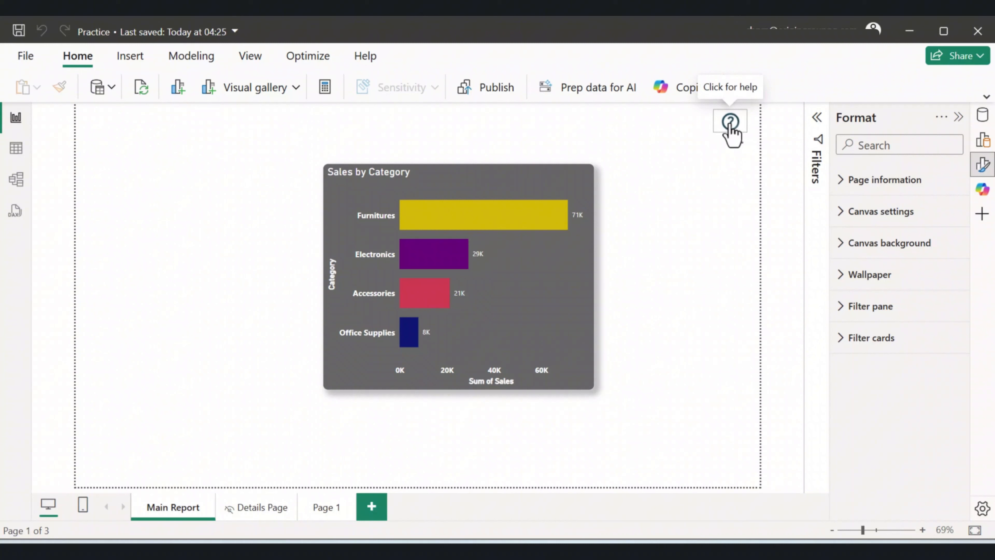
Follow the help button to Page 1 and add a Back button near the page's upper-right corner, at about horizontal 1154, vertical 20
ctrl+click(730, 125)
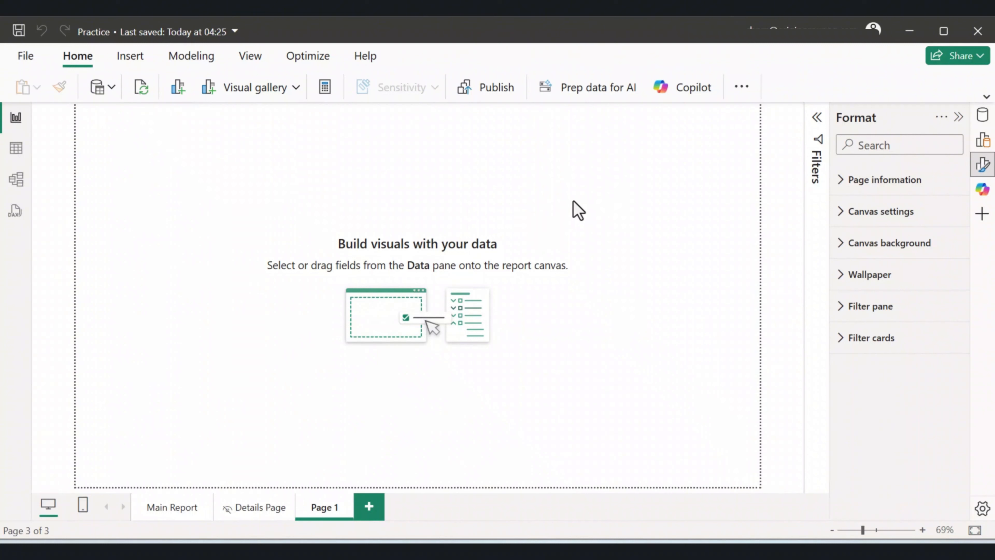
click(130, 59)
click(564, 89)
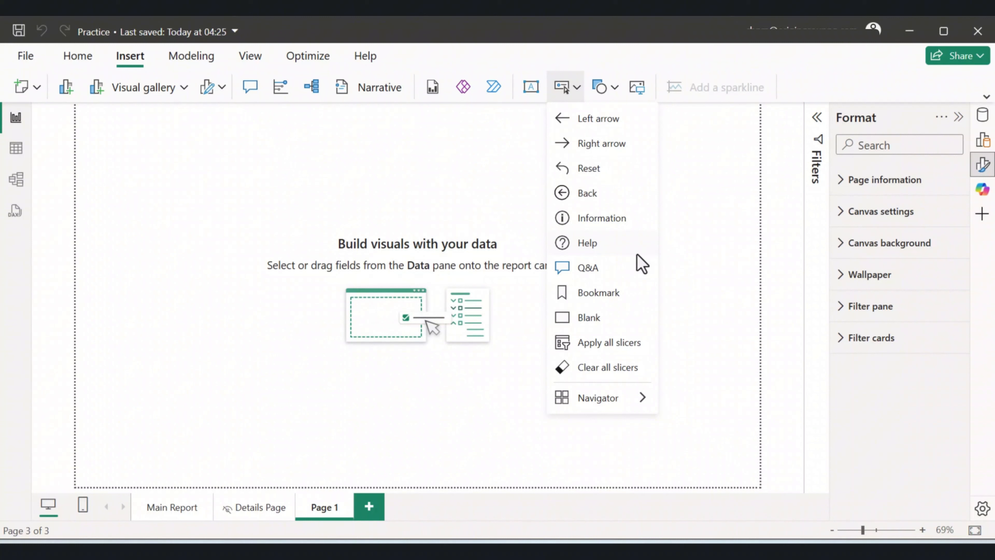
click(588, 194)
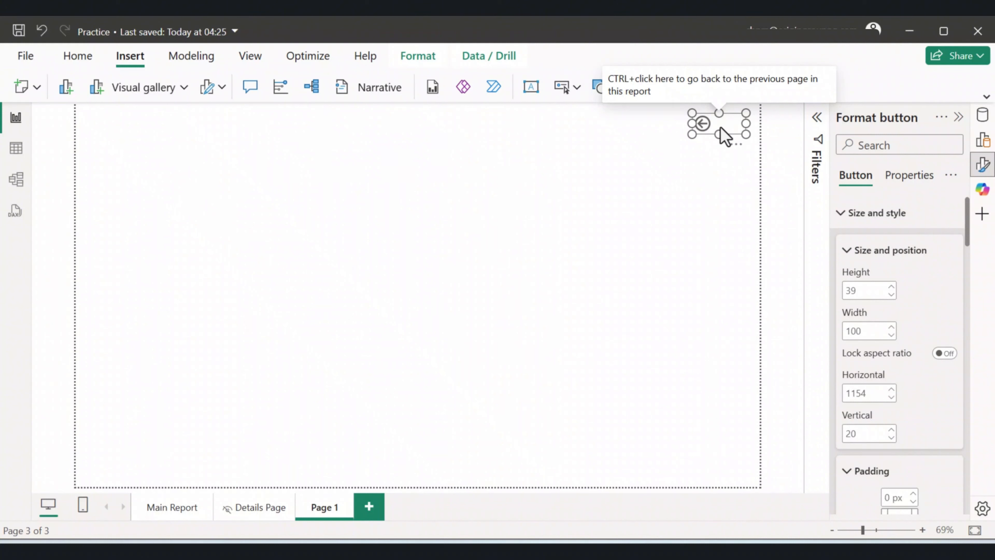
scroll(917, 366, down, 10)
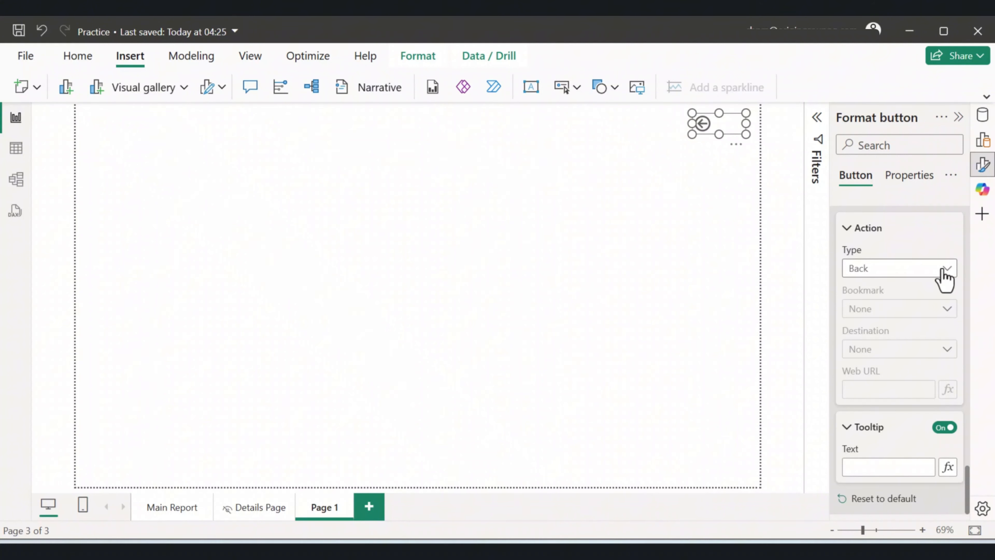
Test navigating between Page 1 and the Main Report page with the Back and help buttons
ctrl+click(702, 125)
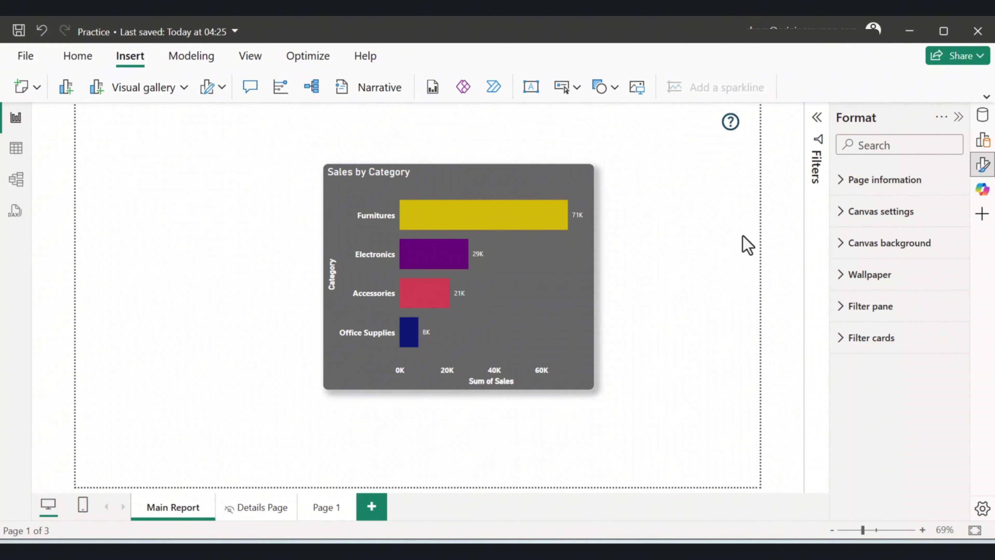
ctrl+click(729, 125)
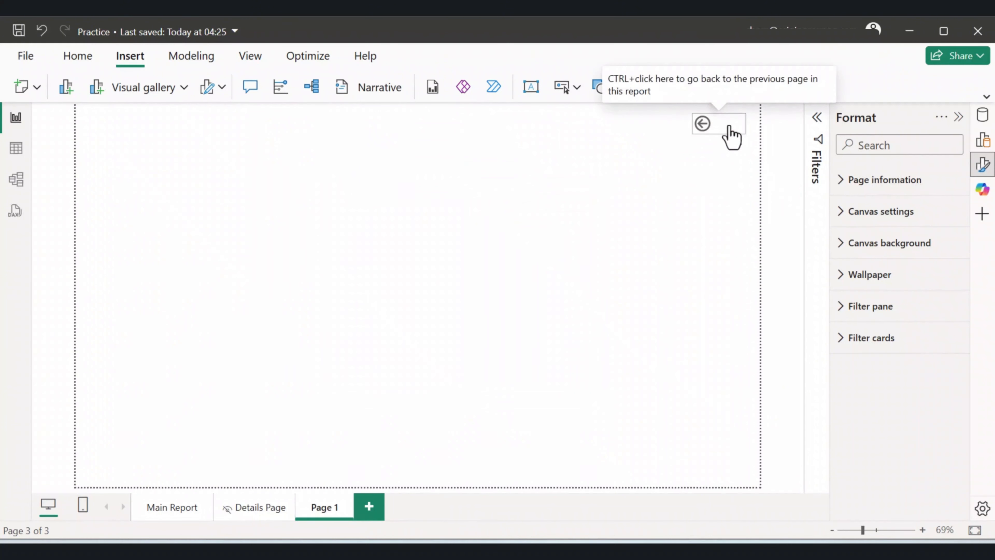
ctrl+click(702, 125)
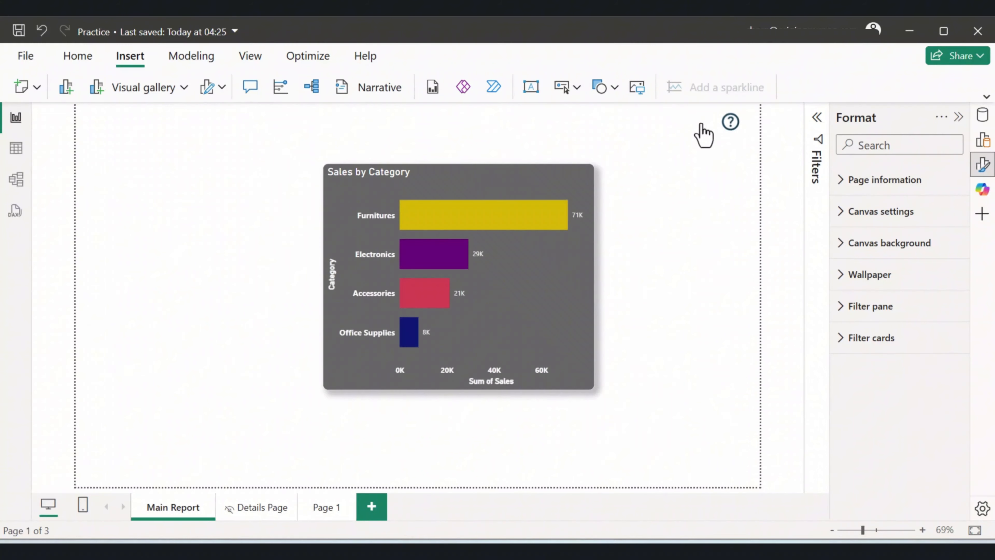